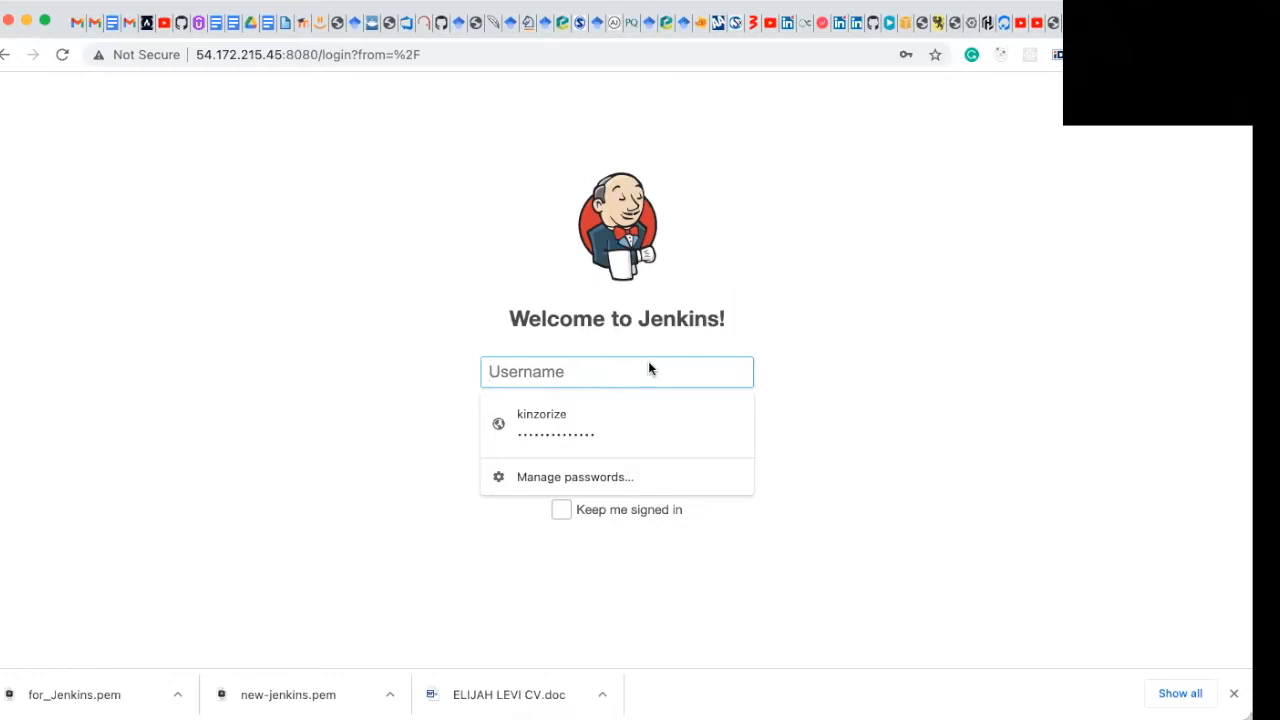
Step: Sign in to Jenkins using the saved account username and password
left_click(621, 409)
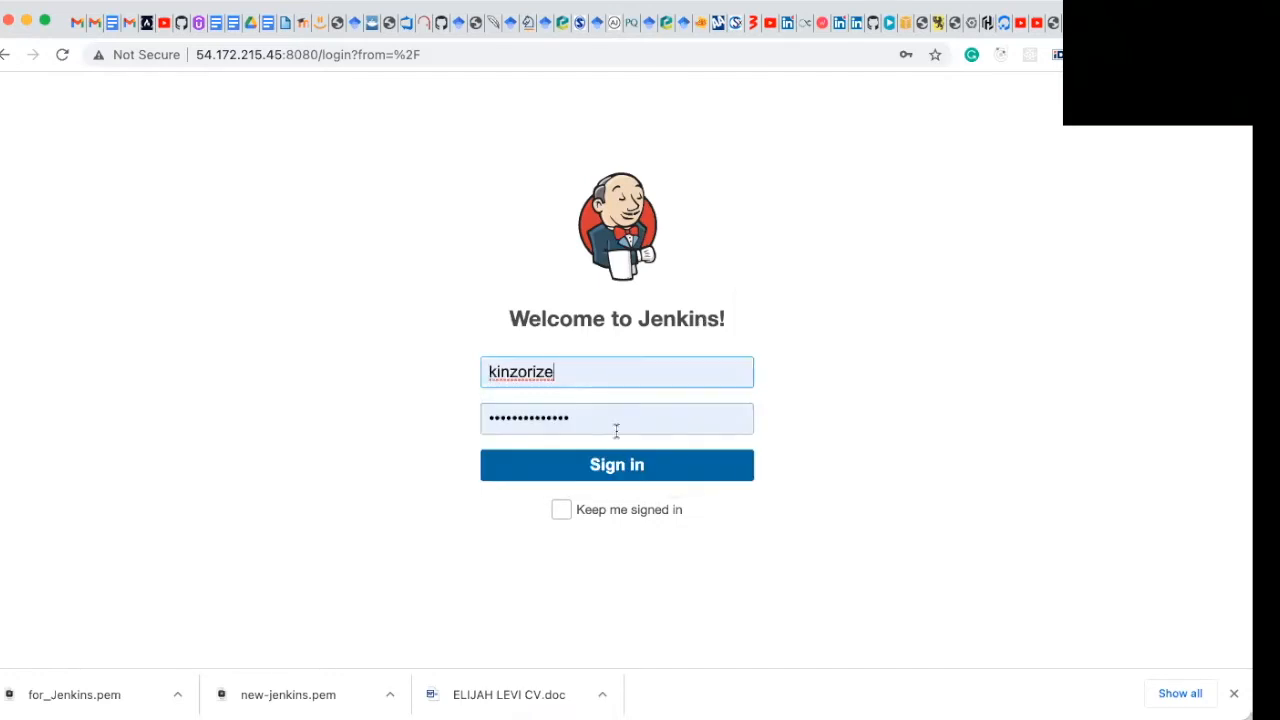
left_click(614, 478)
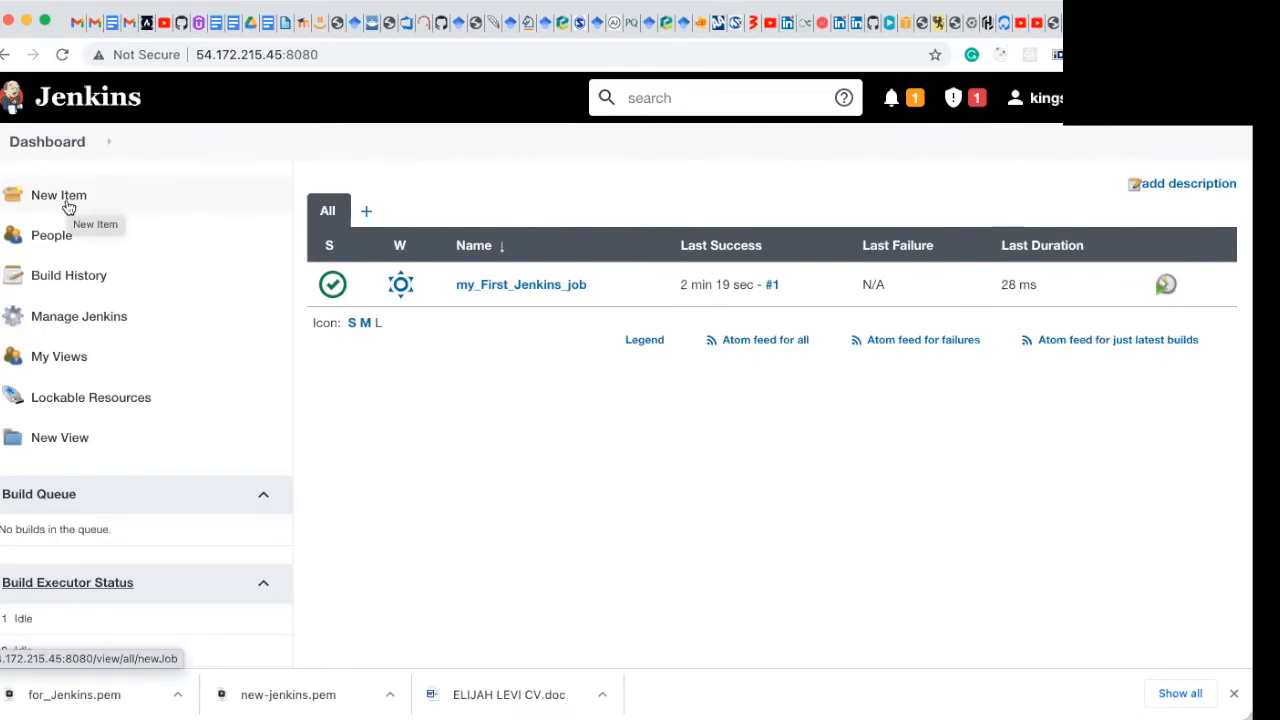
Step: Create a new Freestyle project named scheduled_job
left_click(68, 206)
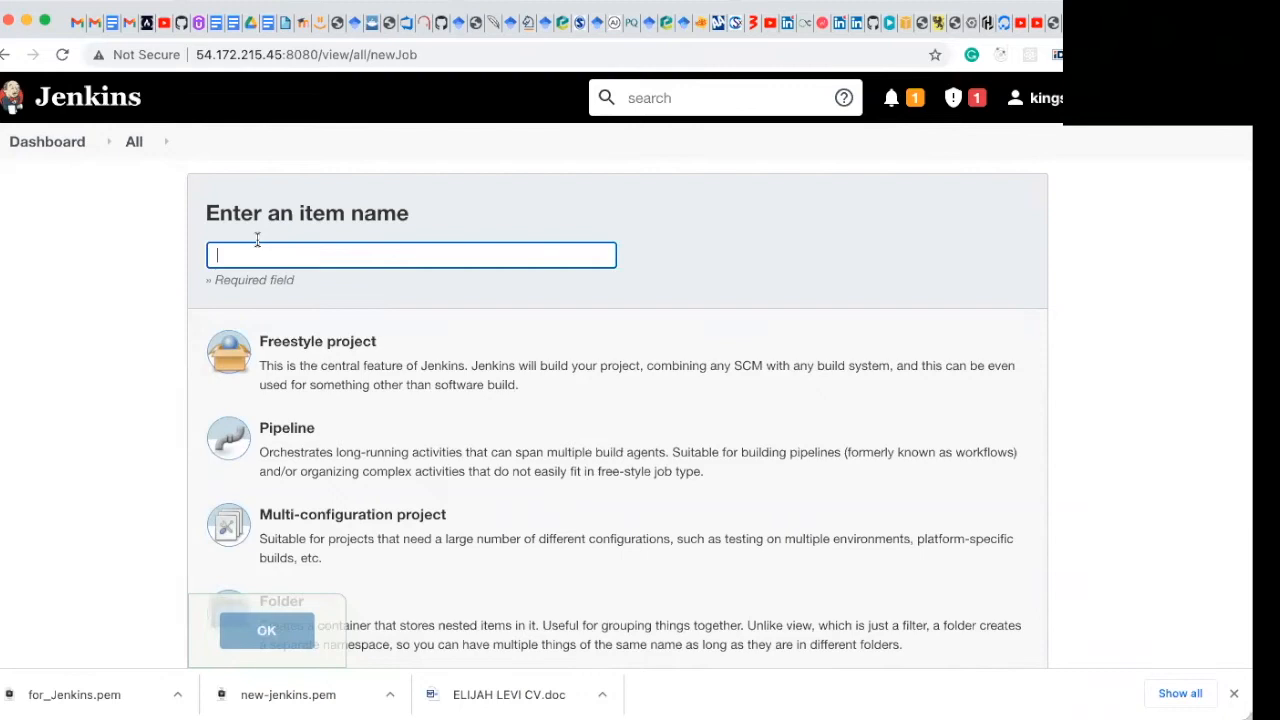
type("scheduled ")
type("job")
left_click(291, 364)
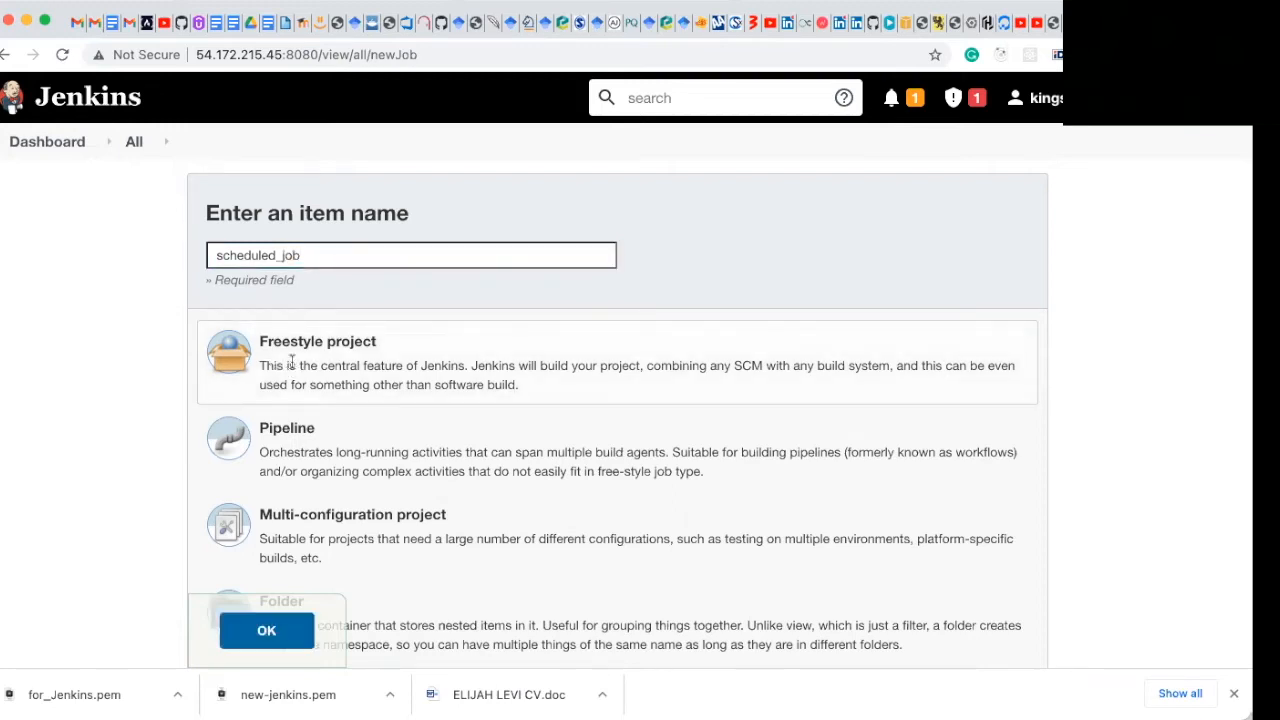
left_click(280, 634)
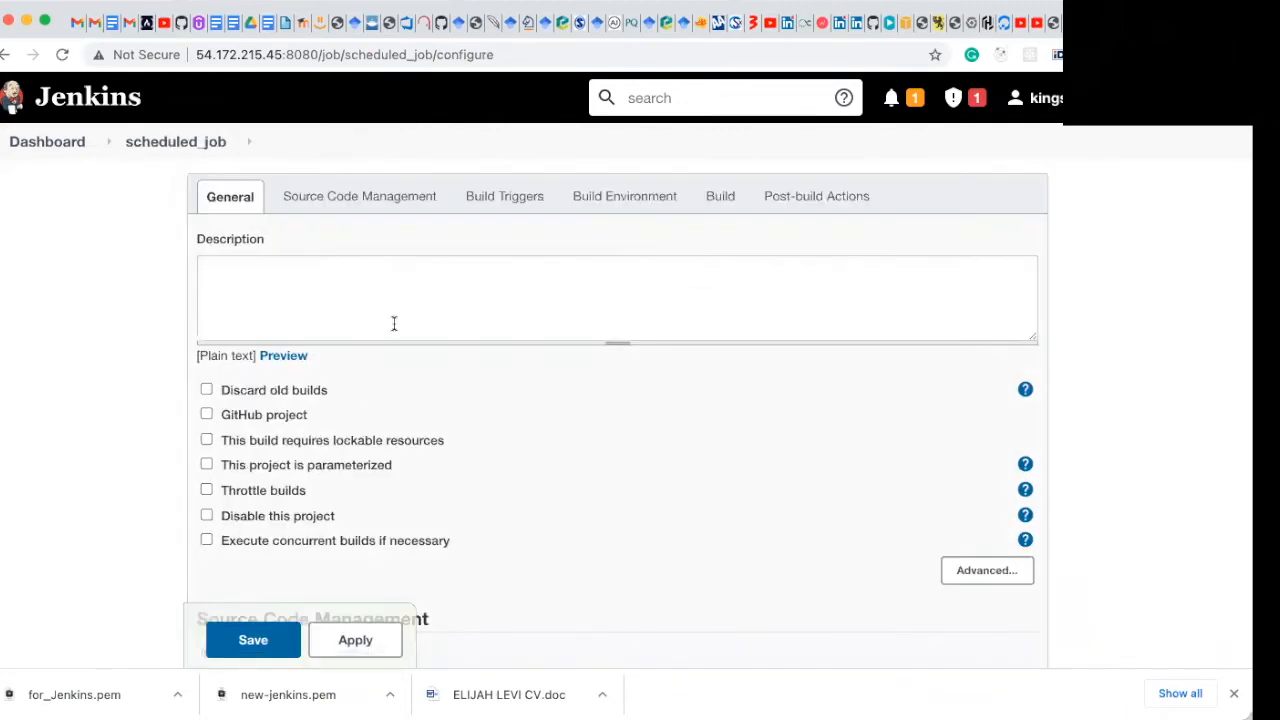
Step: Enter the job description "This is my scheduled job"
left_click(395, 320)
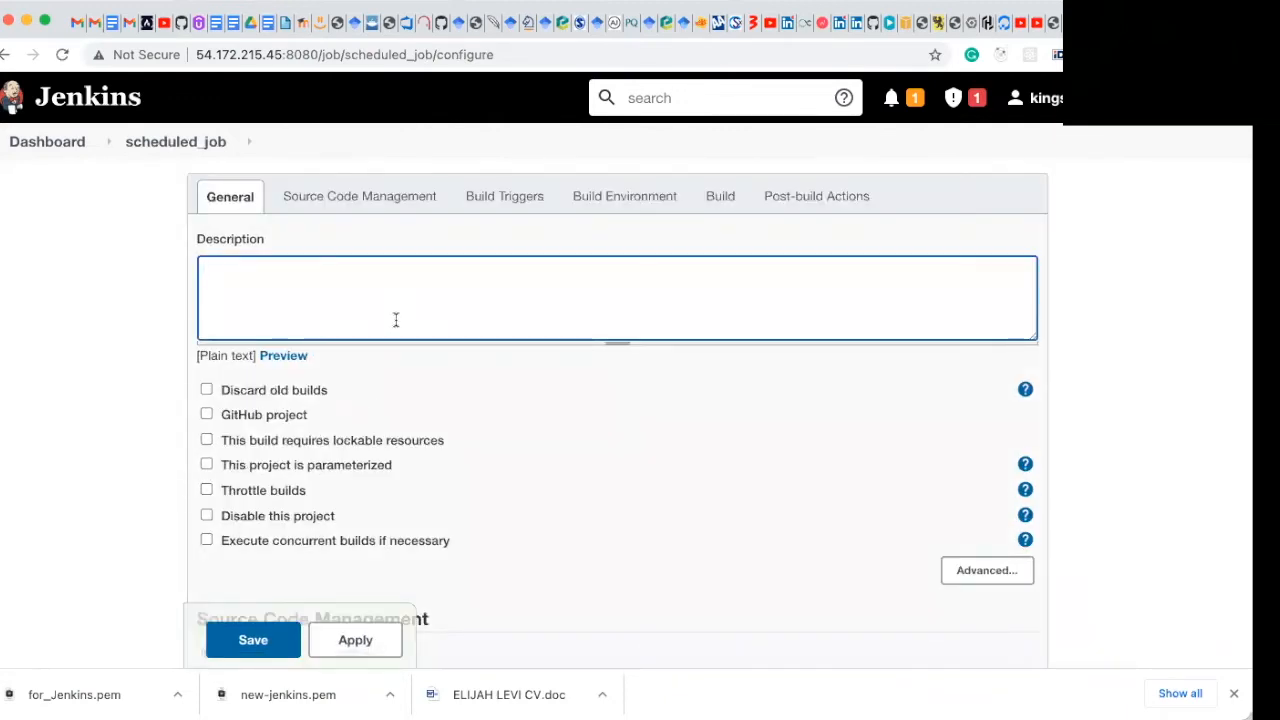
type("Th")
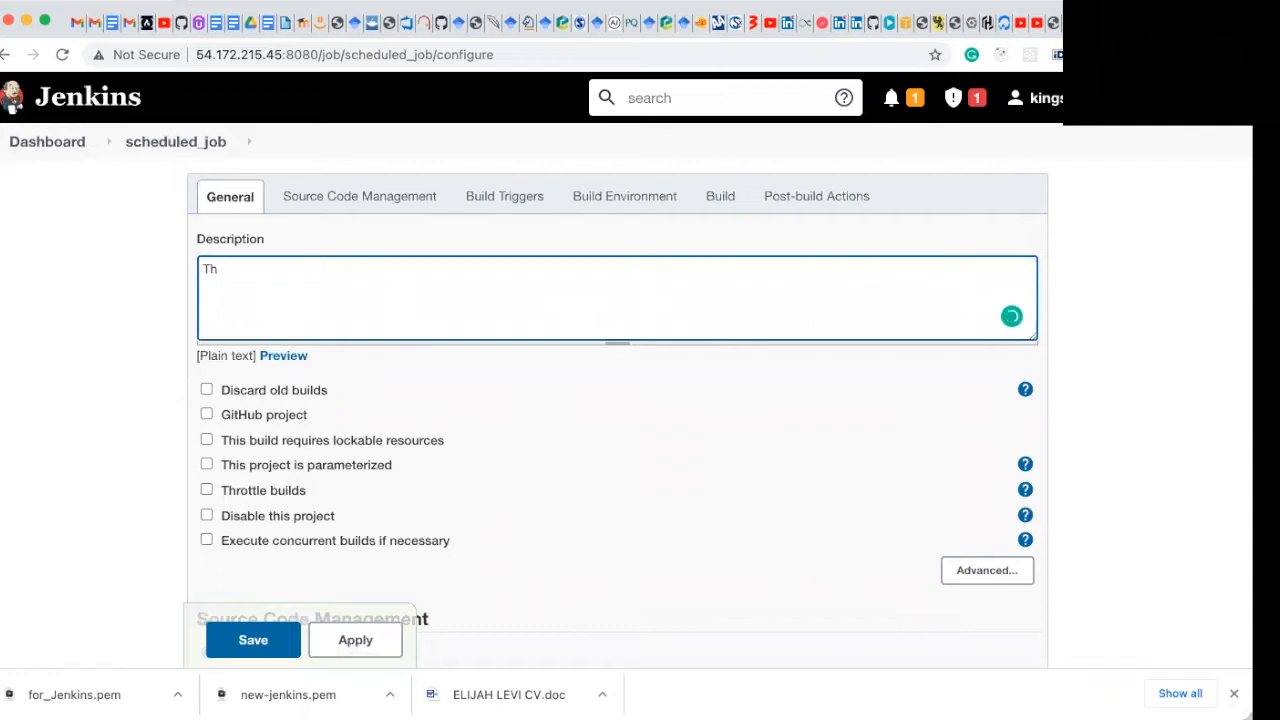
type("is is ")
type("my ")
type("firs")
key("BackSpace")
key("BackSpace")
key("BackSpace")
type("scheduled job")
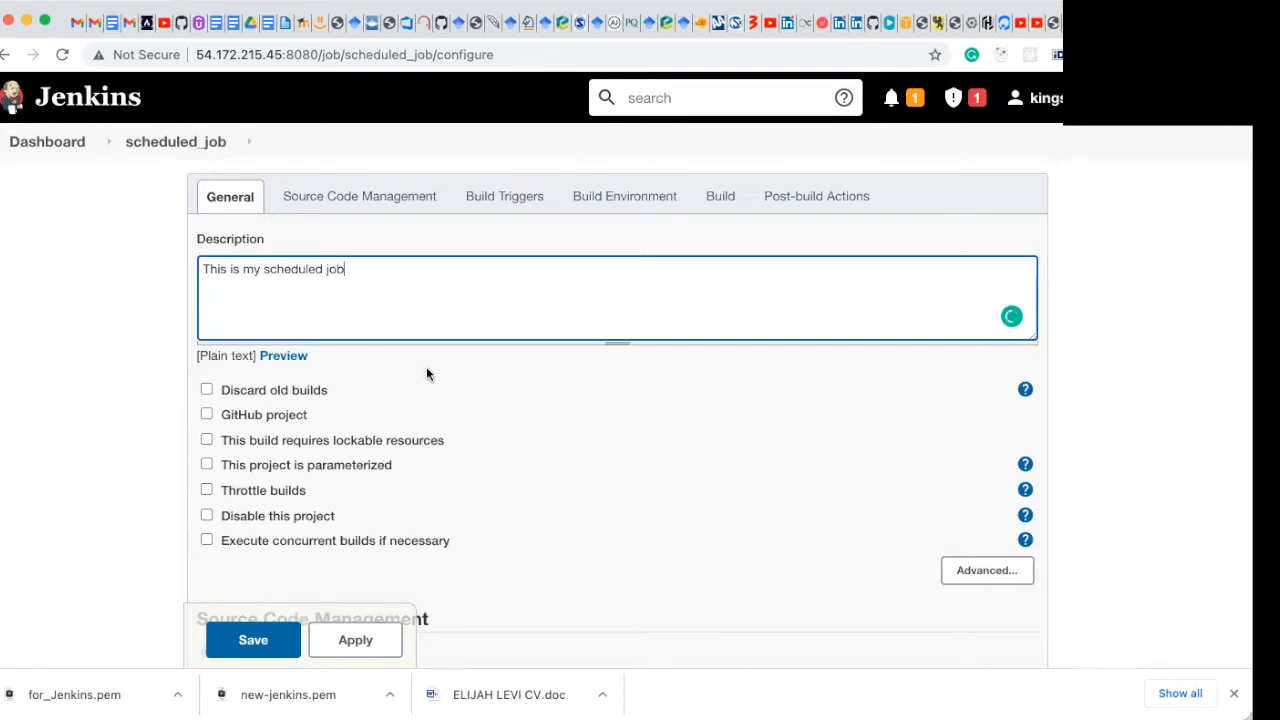
Step: Enable the Build periodically trigger with the schedule * * * * * so the job runs every minute
left_click(501, 205)
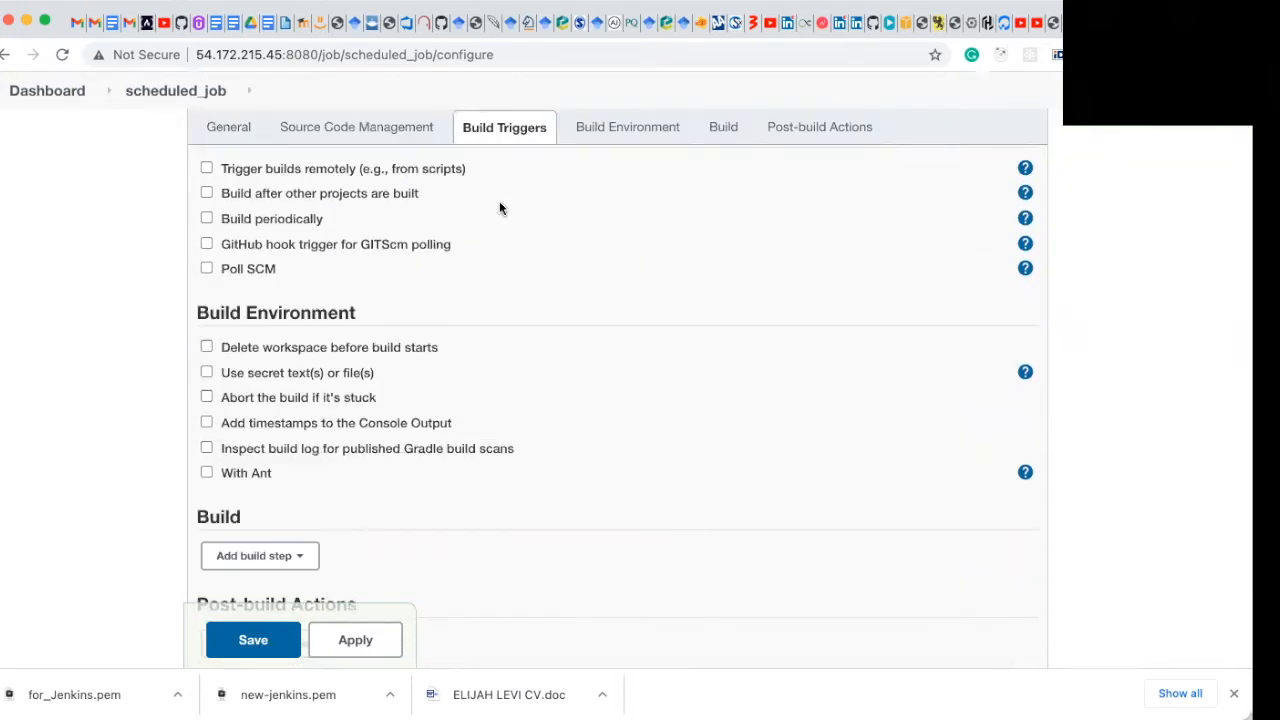
scroll(403, 344, "down", 2)
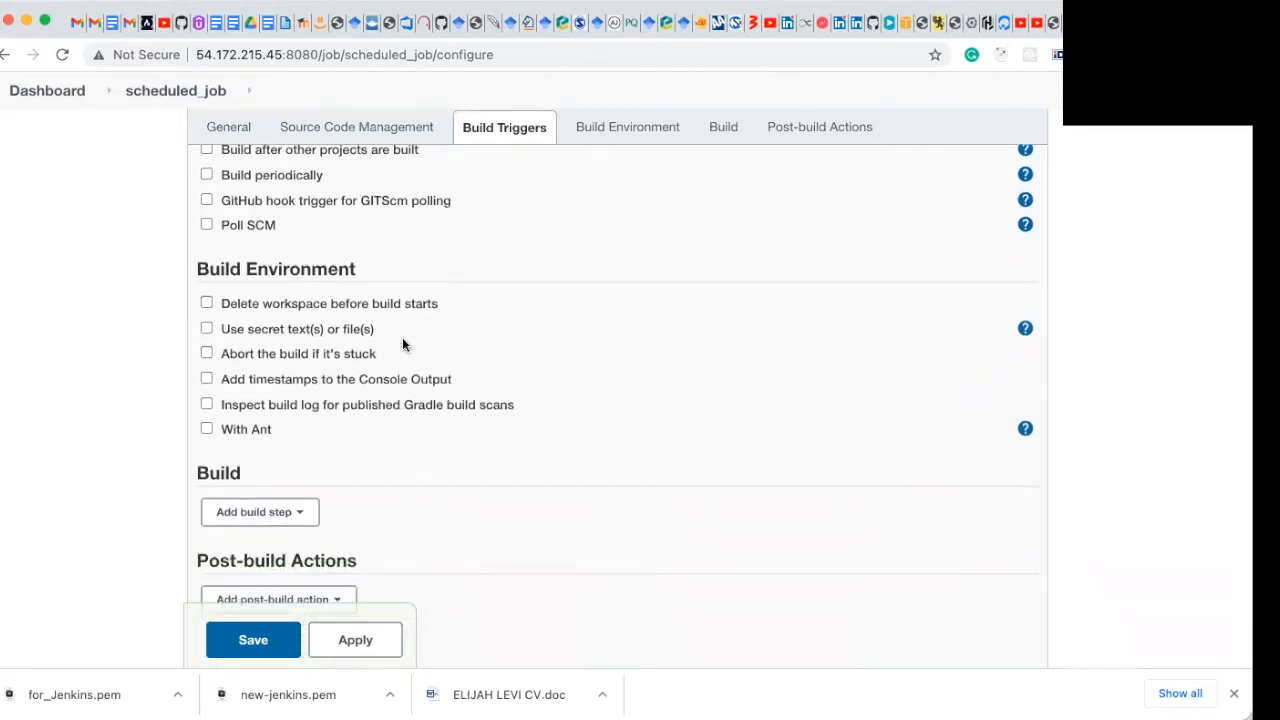
scroll(403, 345, "up", 4)
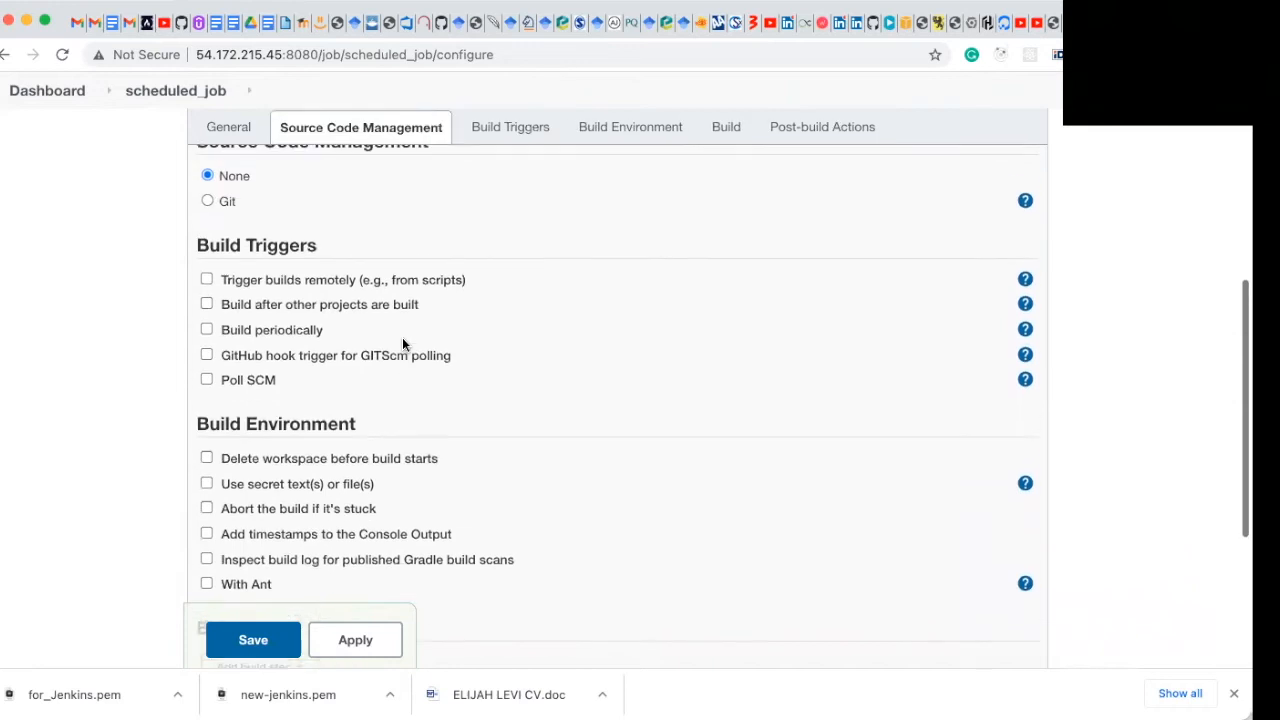
left_click(206, 330)
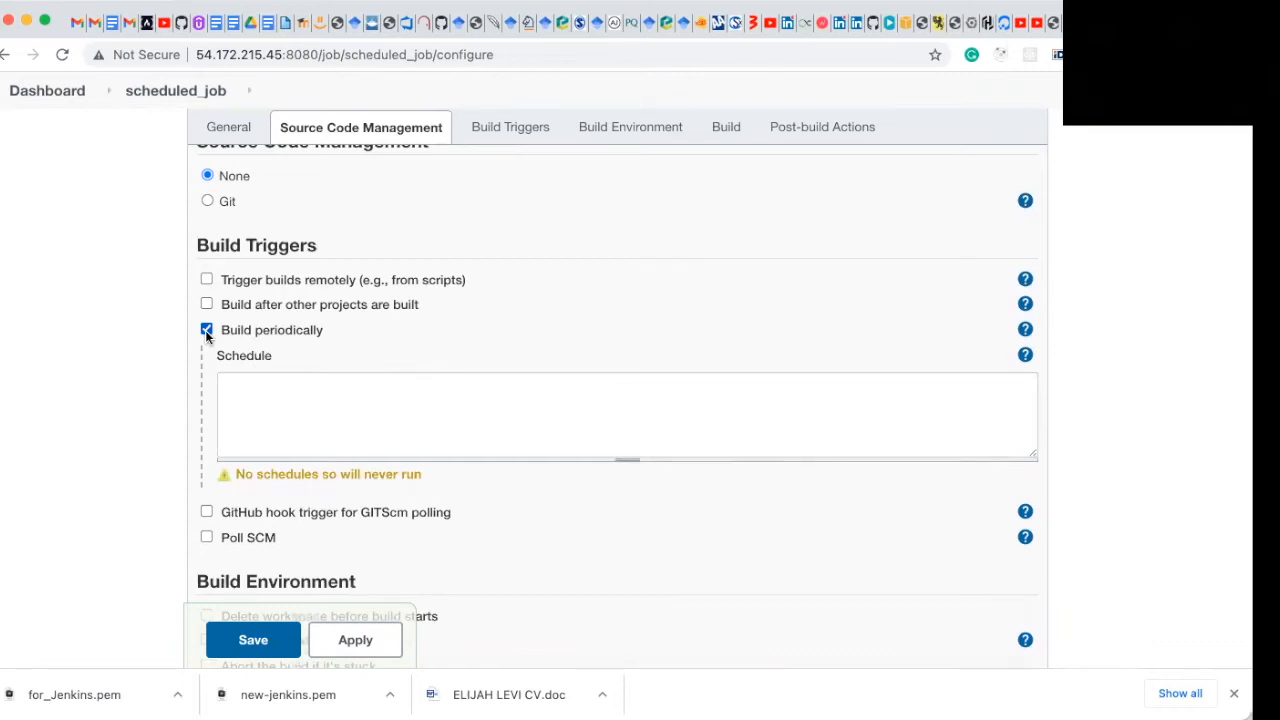
left_click(237, 387)
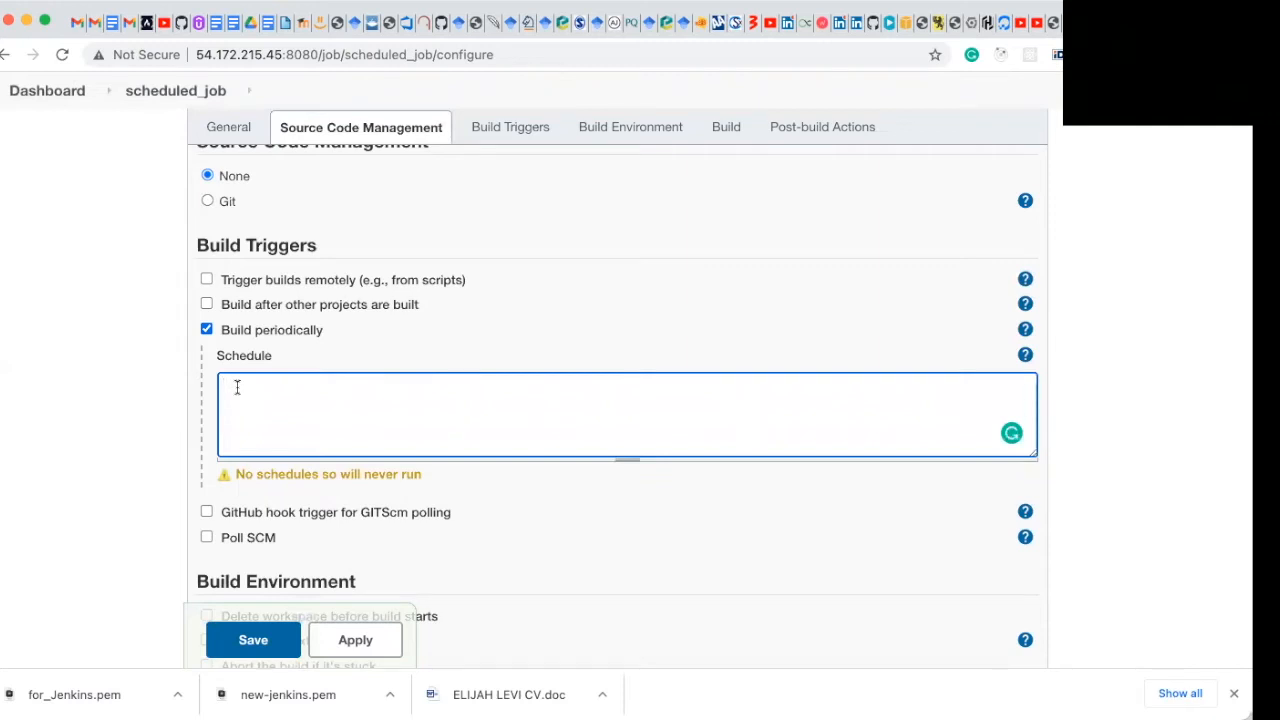
type("* * (")
key("BackSpace")
type("* * *")
Step: Add an Execute shell build step to the job
scroll(281, 407, "down", 5)
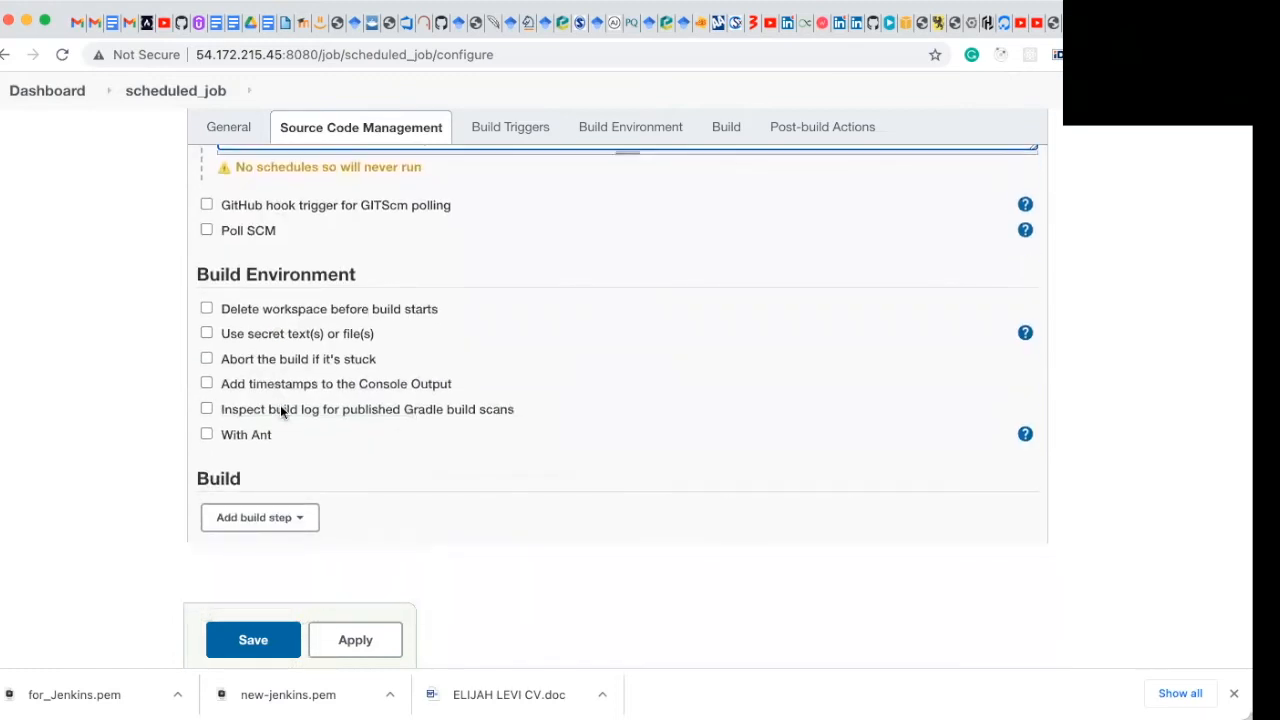
left_click(297, 519)
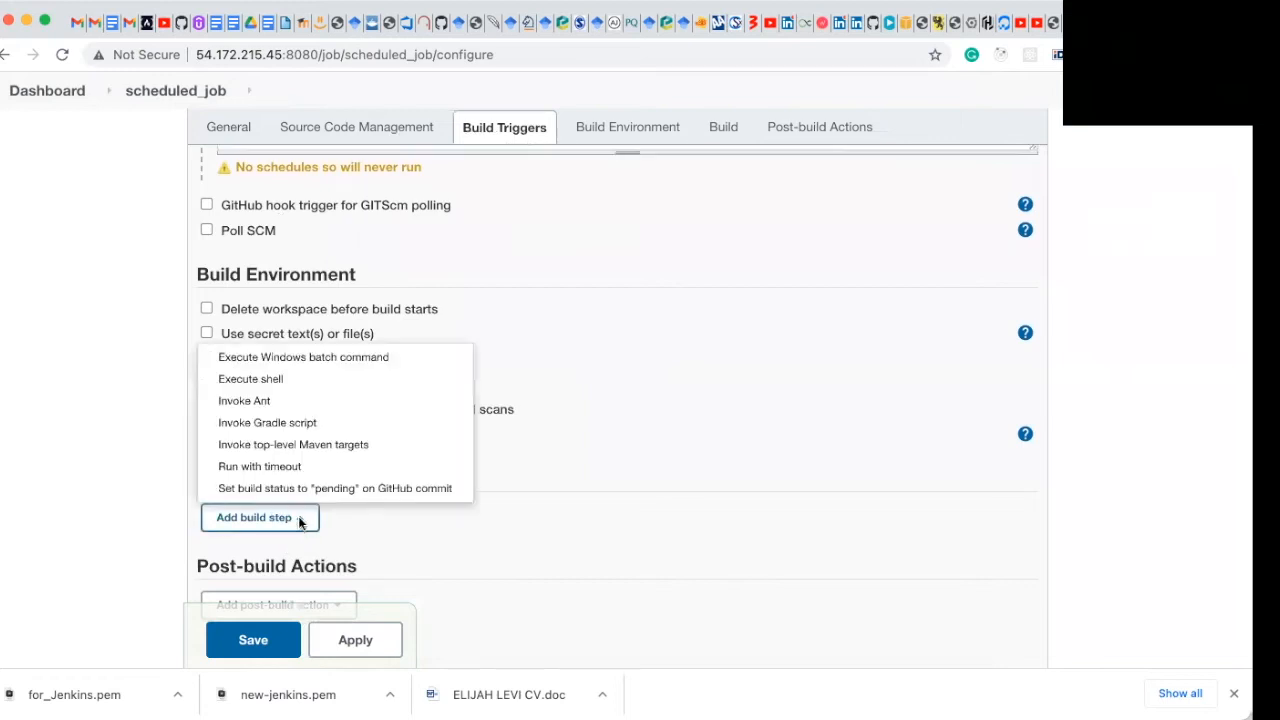
left_click(279, 382)
scroll(442, 318, "up", 2)
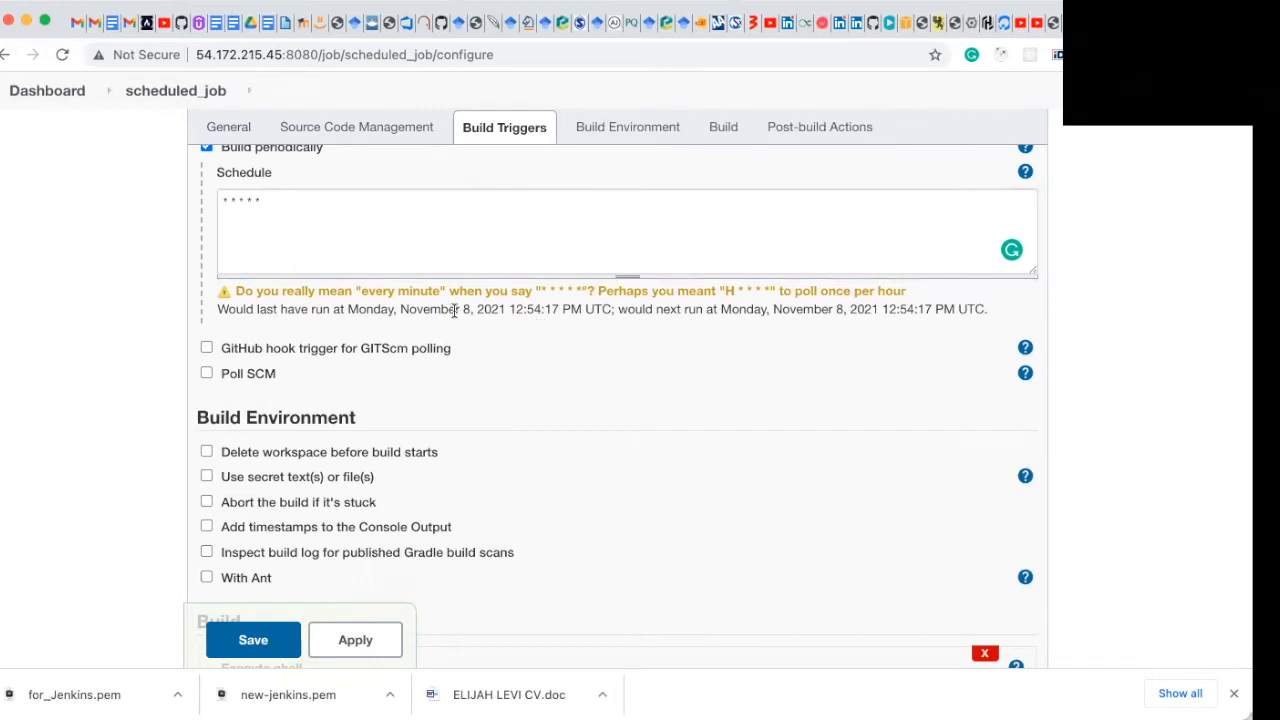
scroll(471, 334, "down", 4)
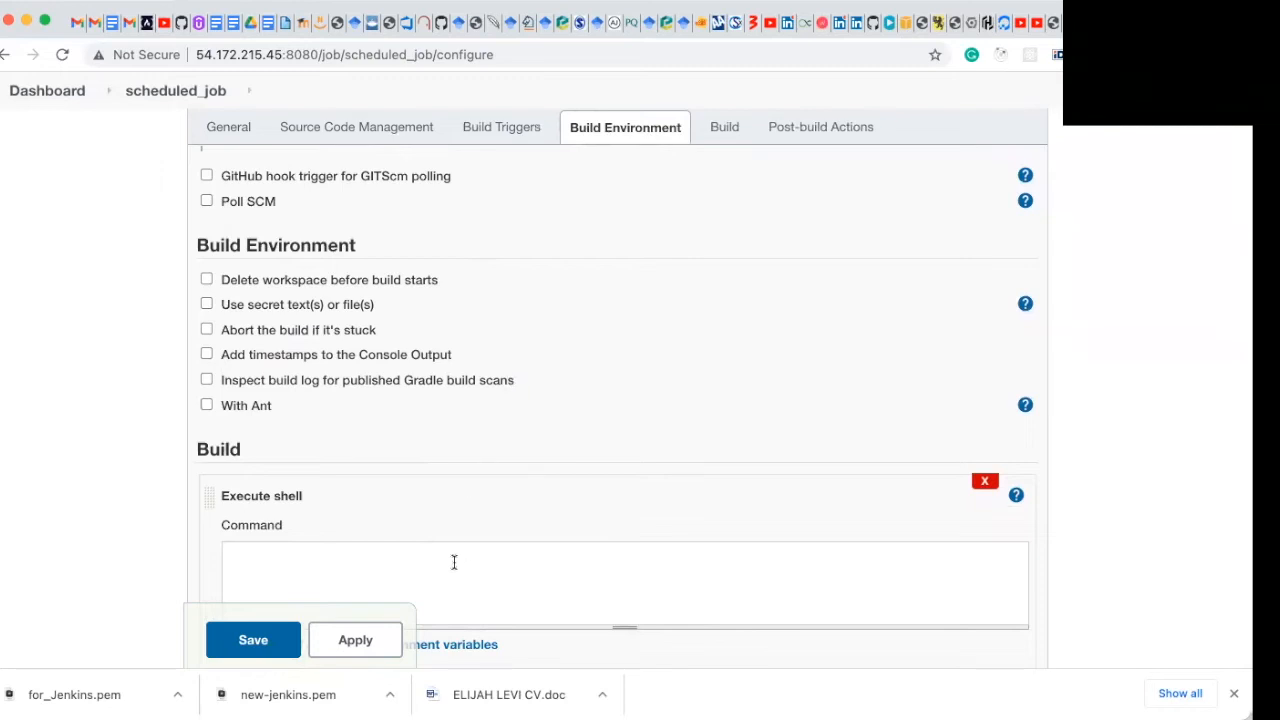
Step: Enter the shell command echo "This is my scheduced job for every minutes: $(date +%D) : $(date +%T)"
type("echo \" This is my scheduce")
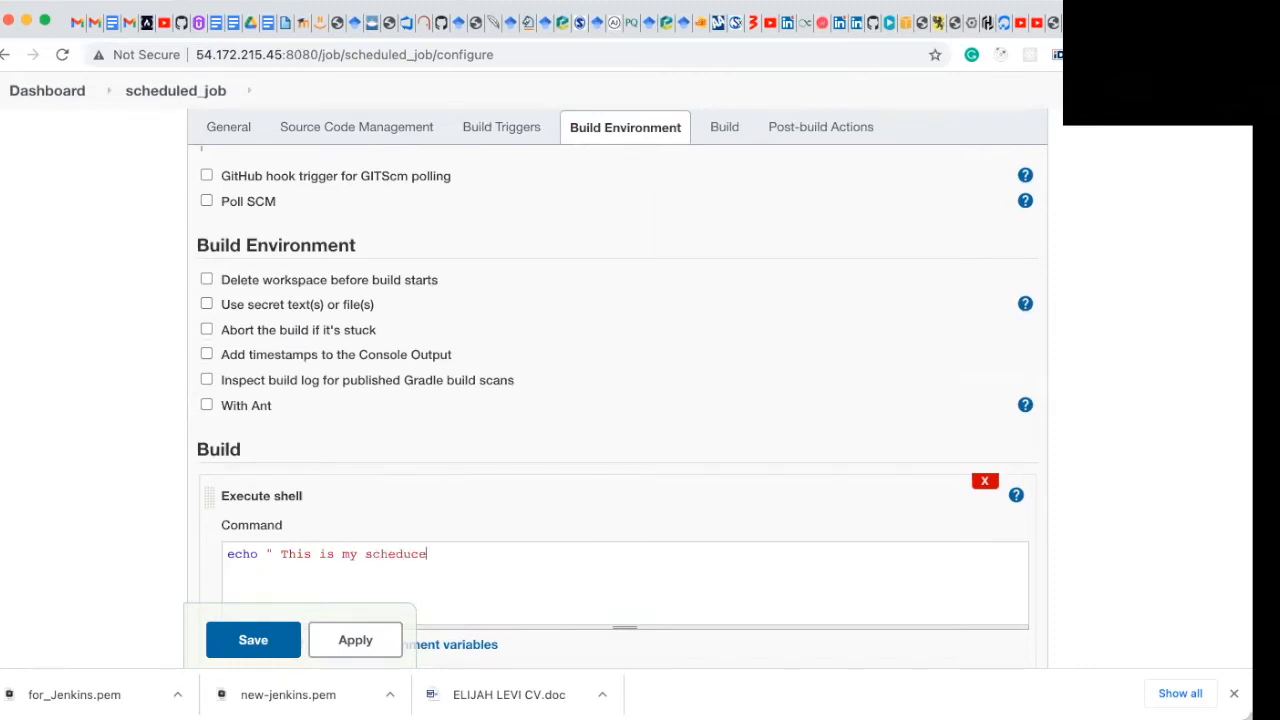
type("d job for every minutes")
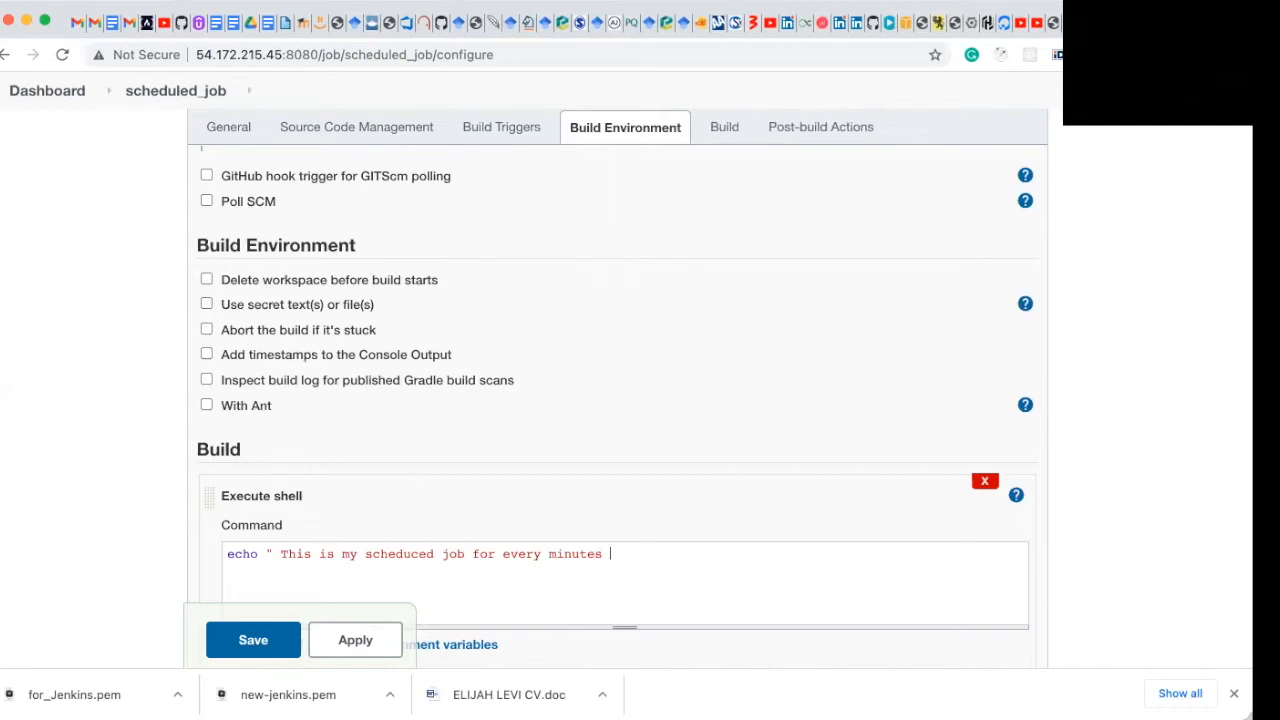
type(": $*")
key("BackSpace")
type("(date")
type("+%D) : $(date +%T)")
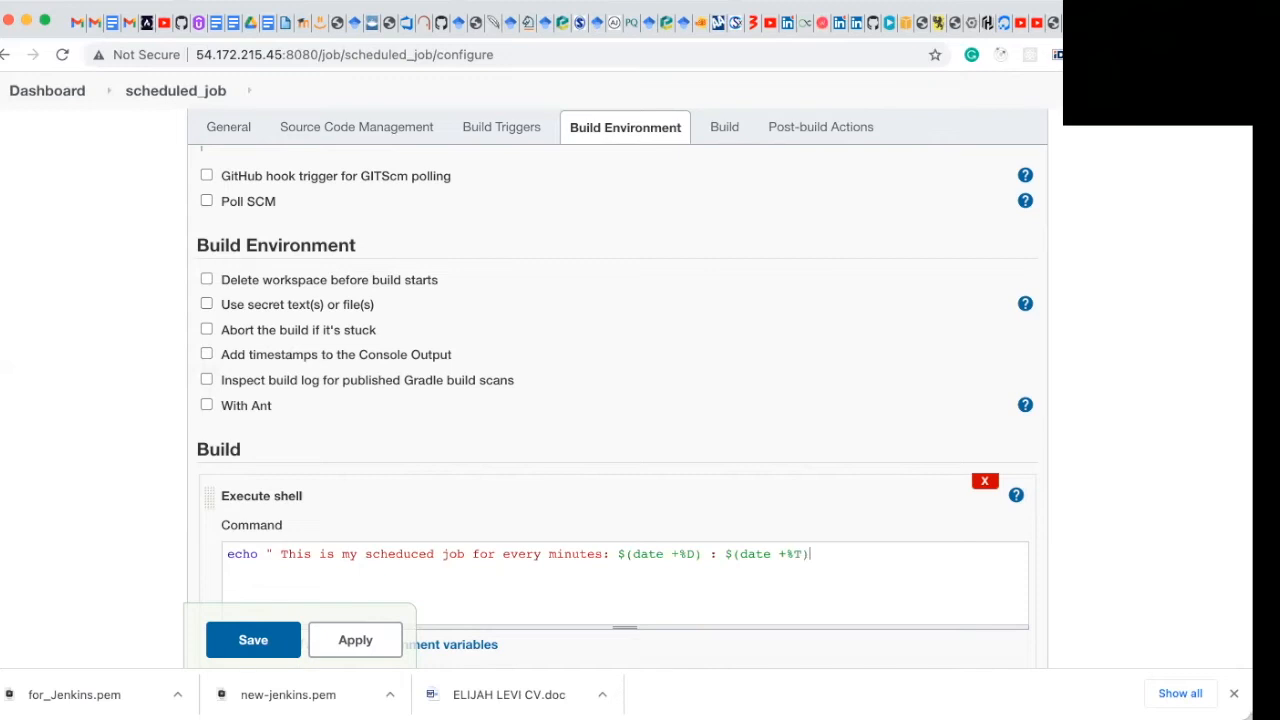
type("\"")
left_click(281, 558)
key("BackSpace")
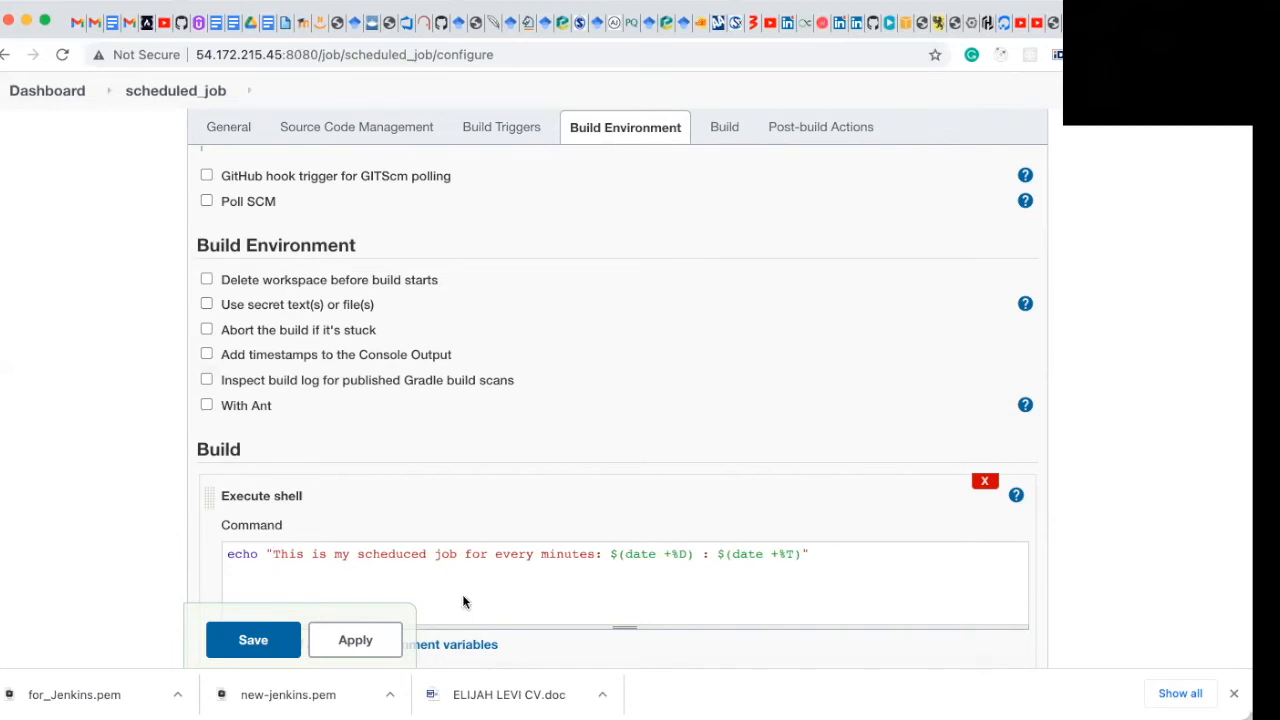
Step: Save the job configuration and start a build immediately with Build Now
scroll(766, 569, "down", 3)
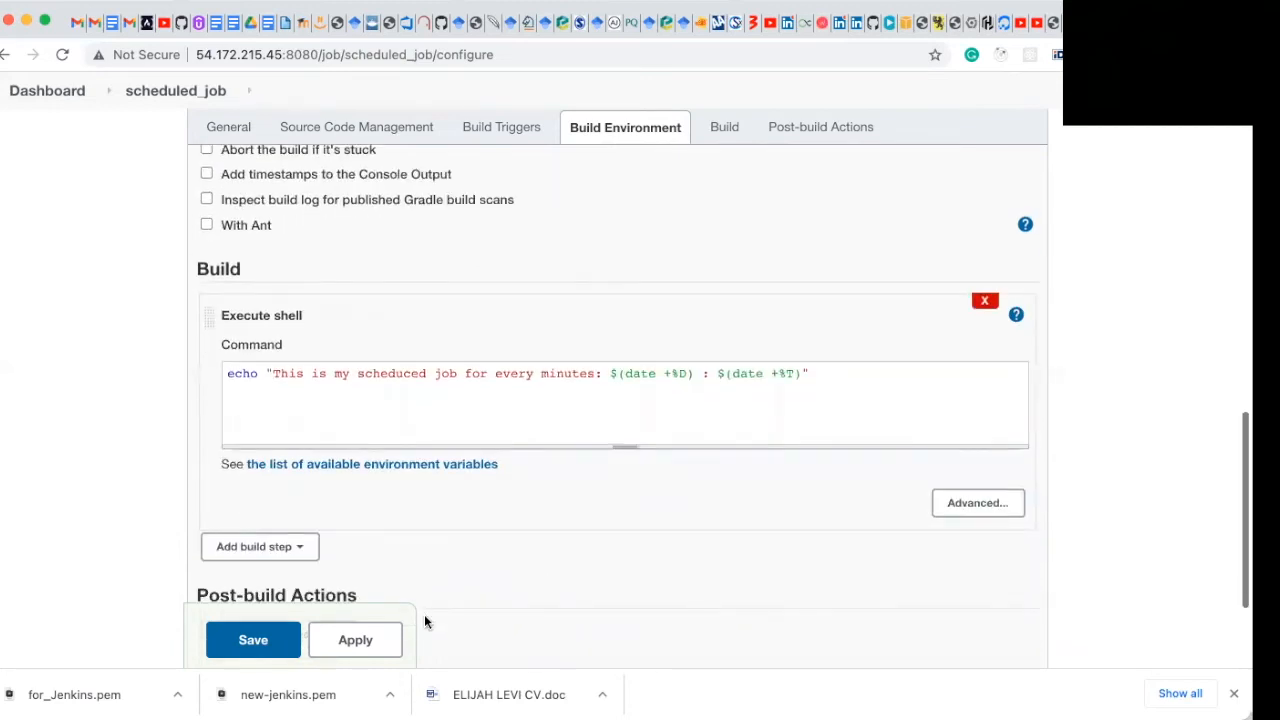
left_click(278, 652)
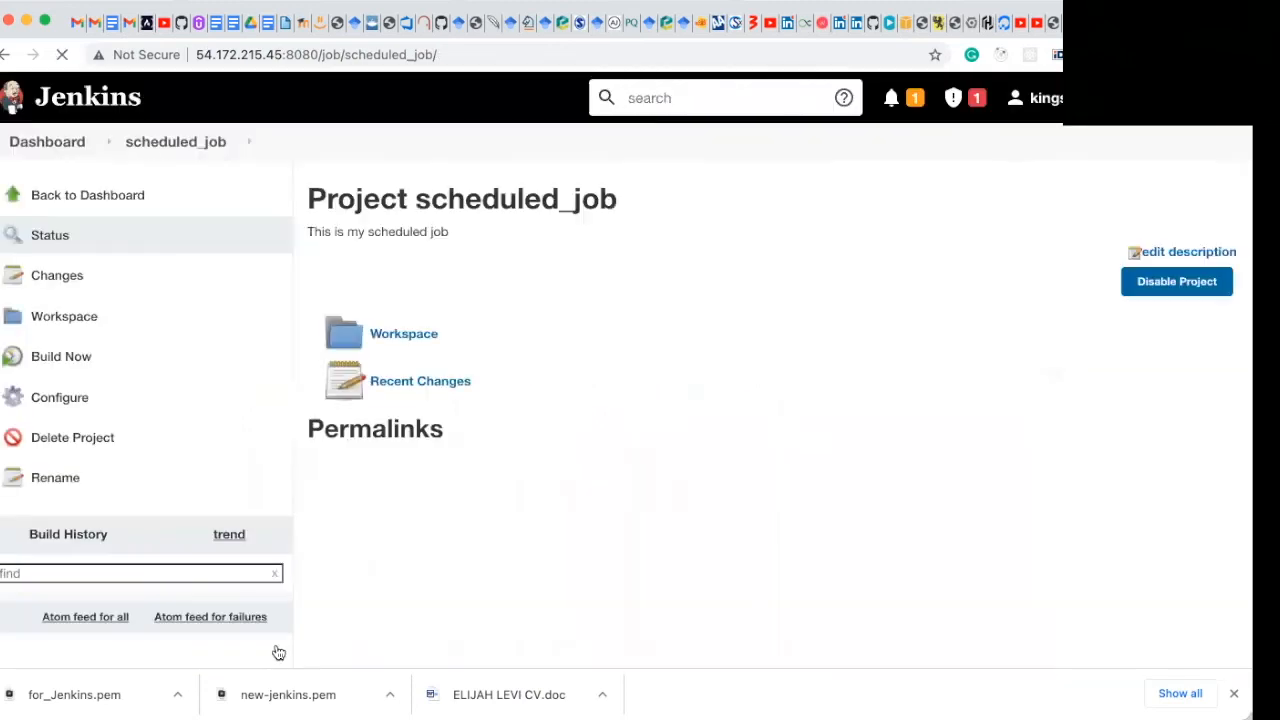
left_click(73, 362)
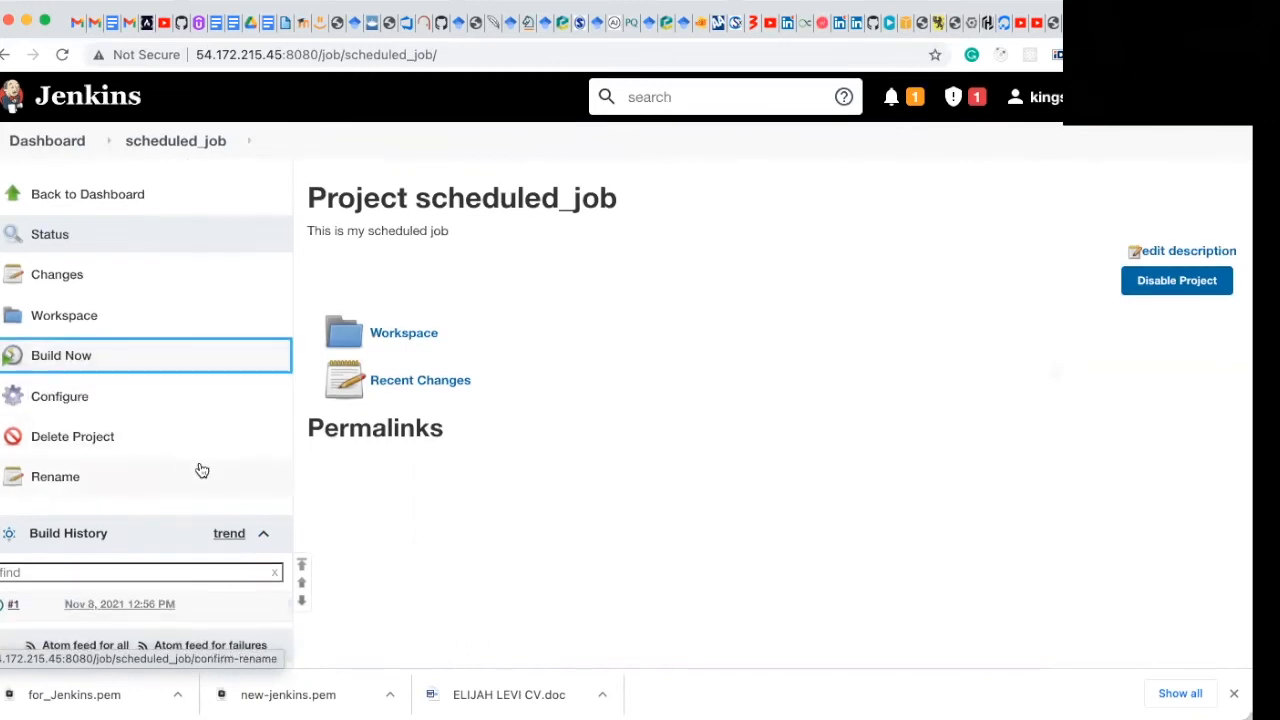
Step: Open the console output of the timer-started build #3
scroll(200, 468, "down", 2)
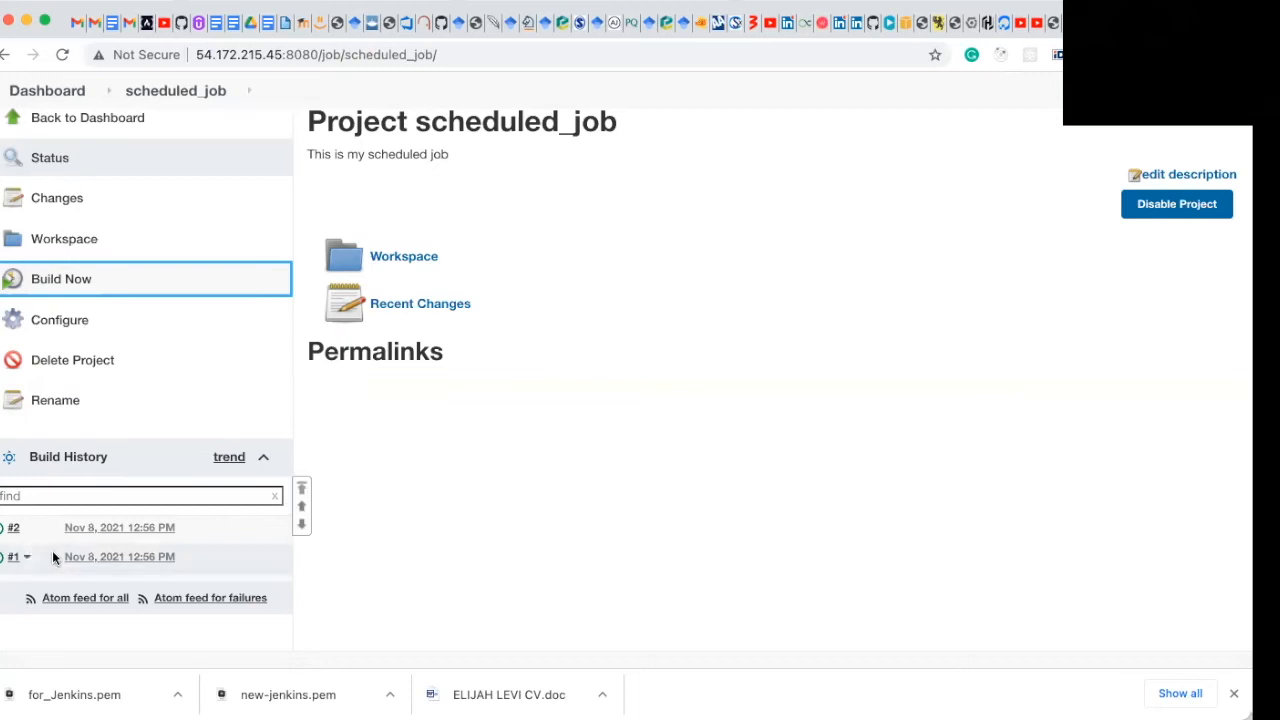
scroll(52, 552, "up", 1)
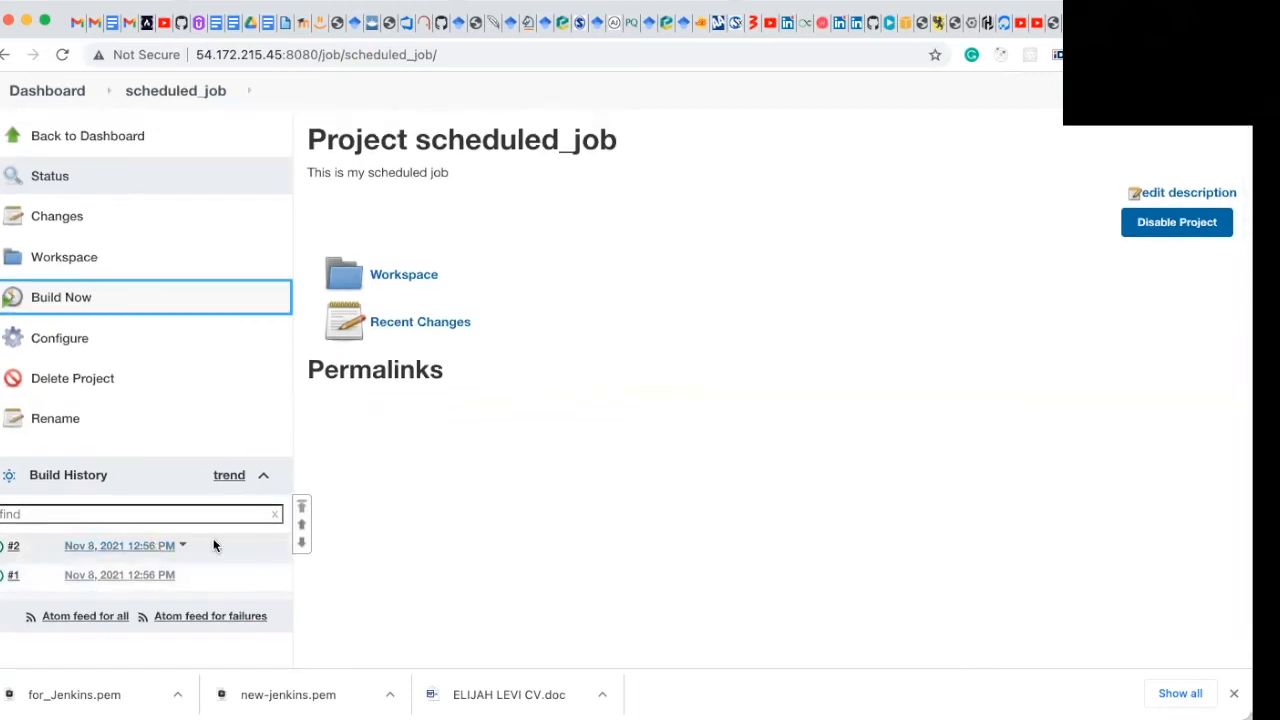
scroll(196, 545, "down", 1)
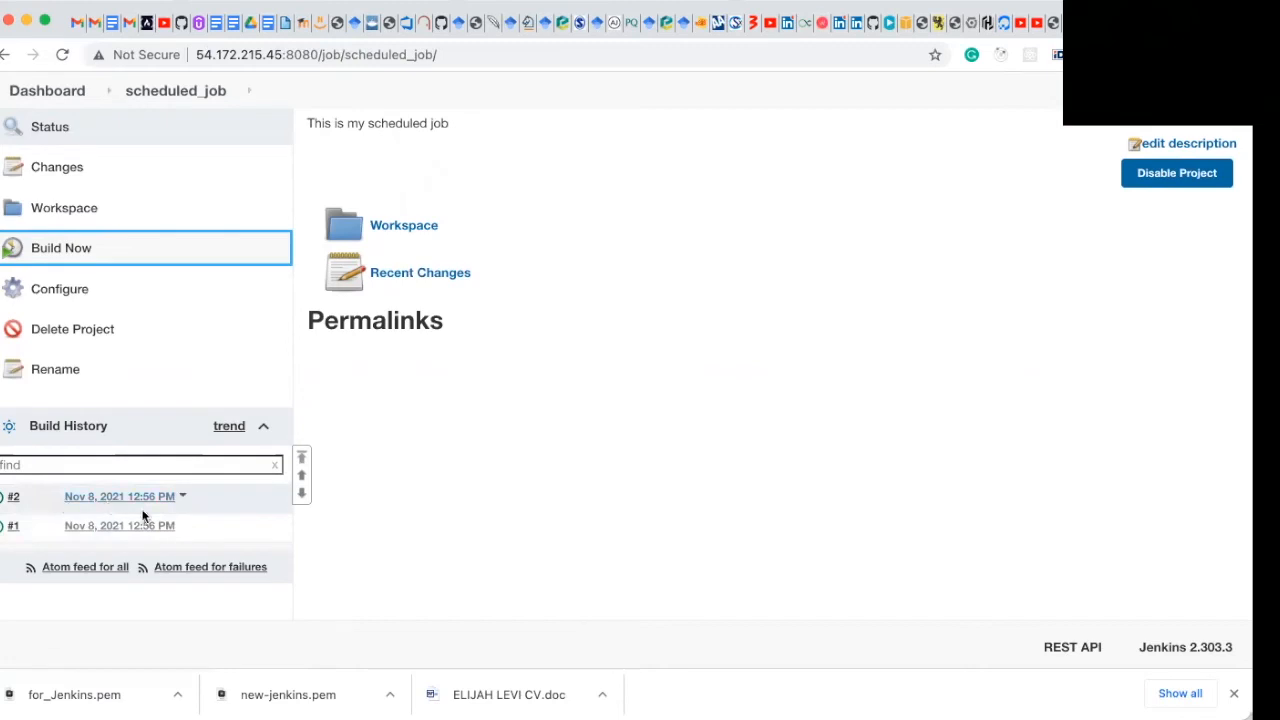
scroll(379, 516, "up", 1)
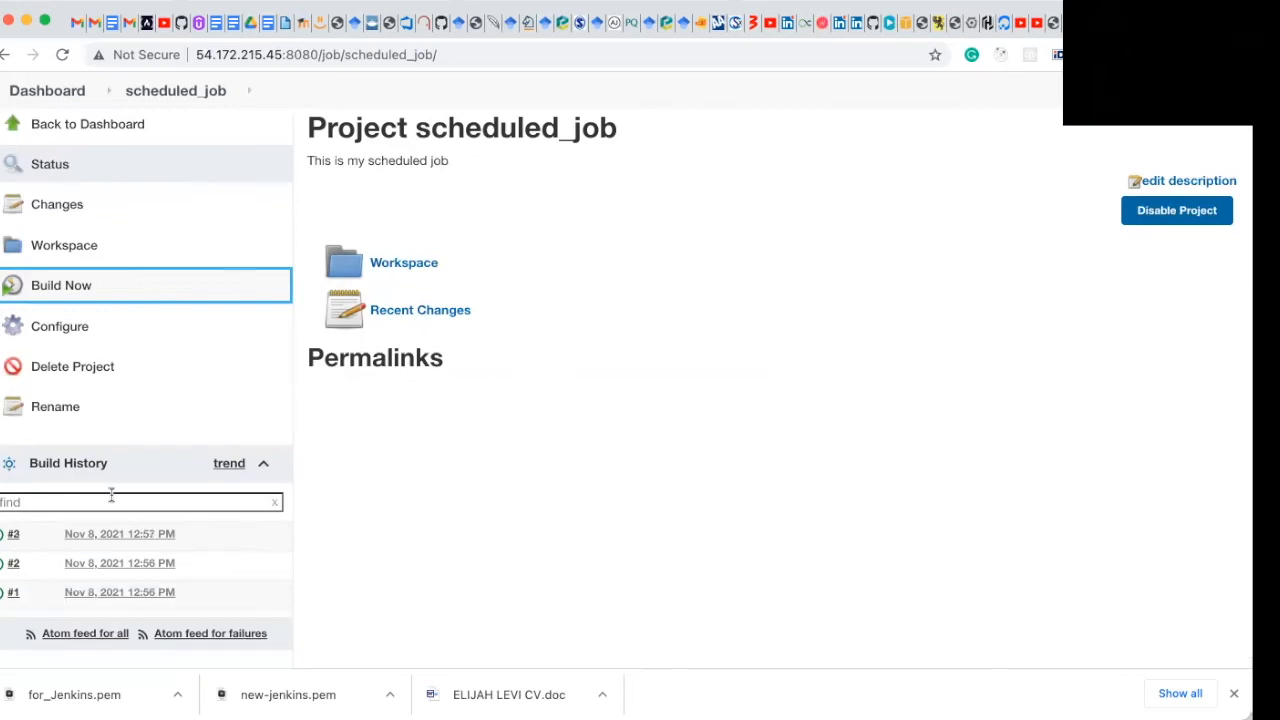
left_click(14, 541)
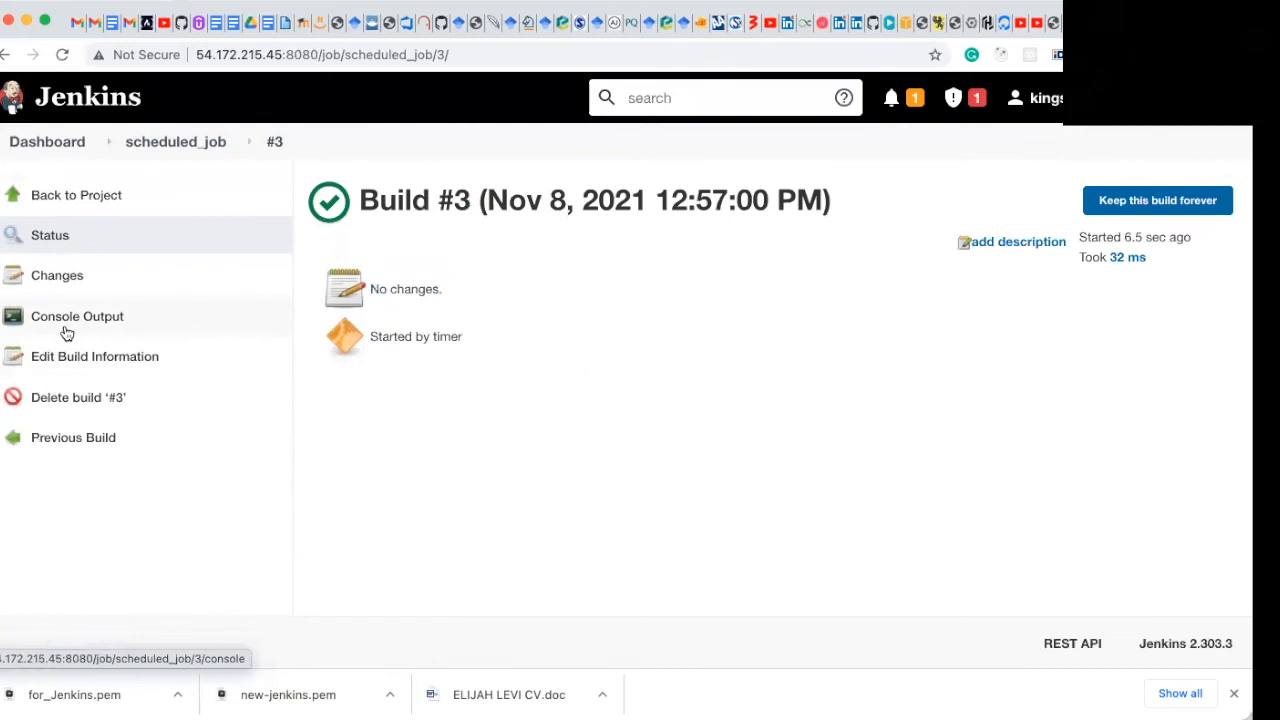
left_click(62, 326)
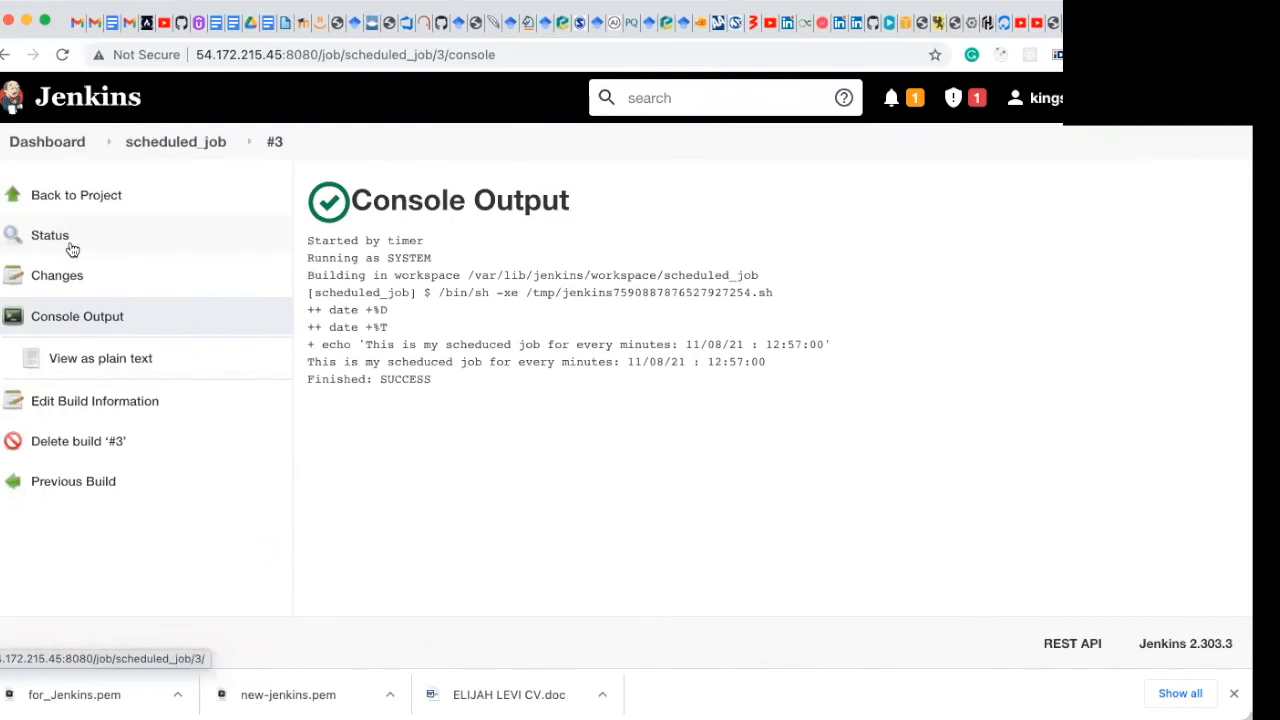
Step: Return to the project and open the console output of build #2
left_click(150, 153)
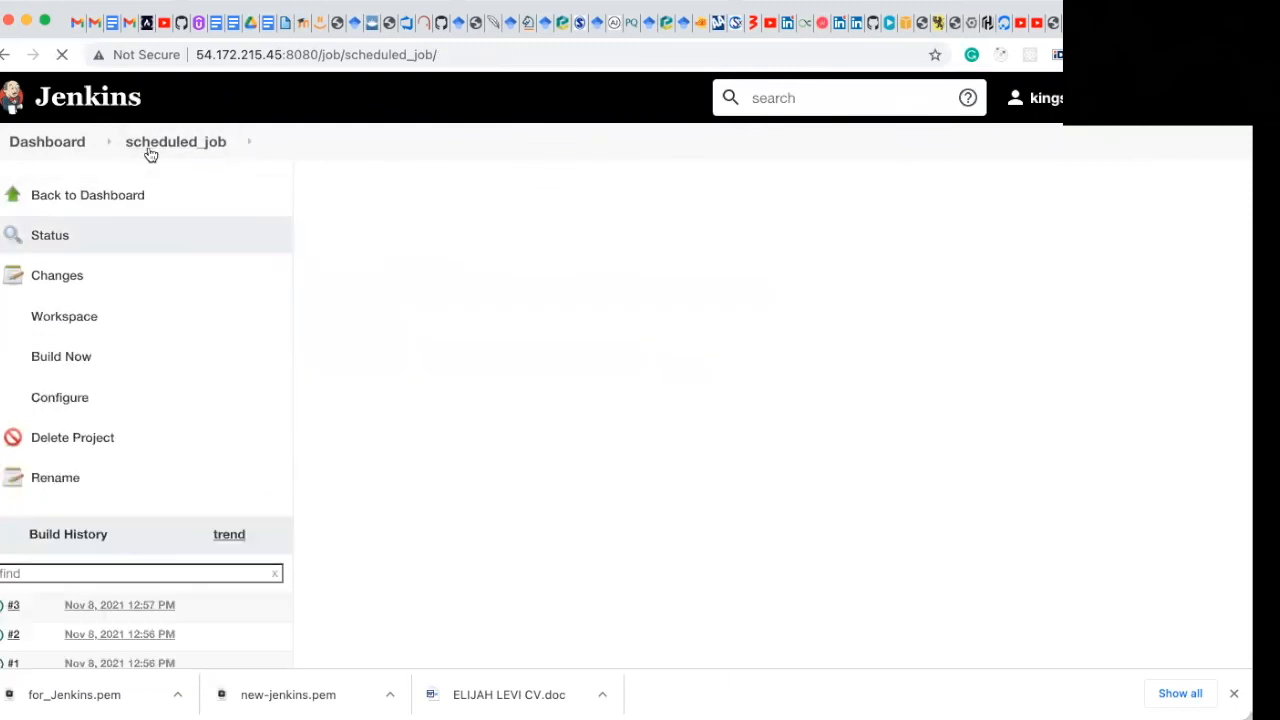
scroll(77, 485, "down", 3)
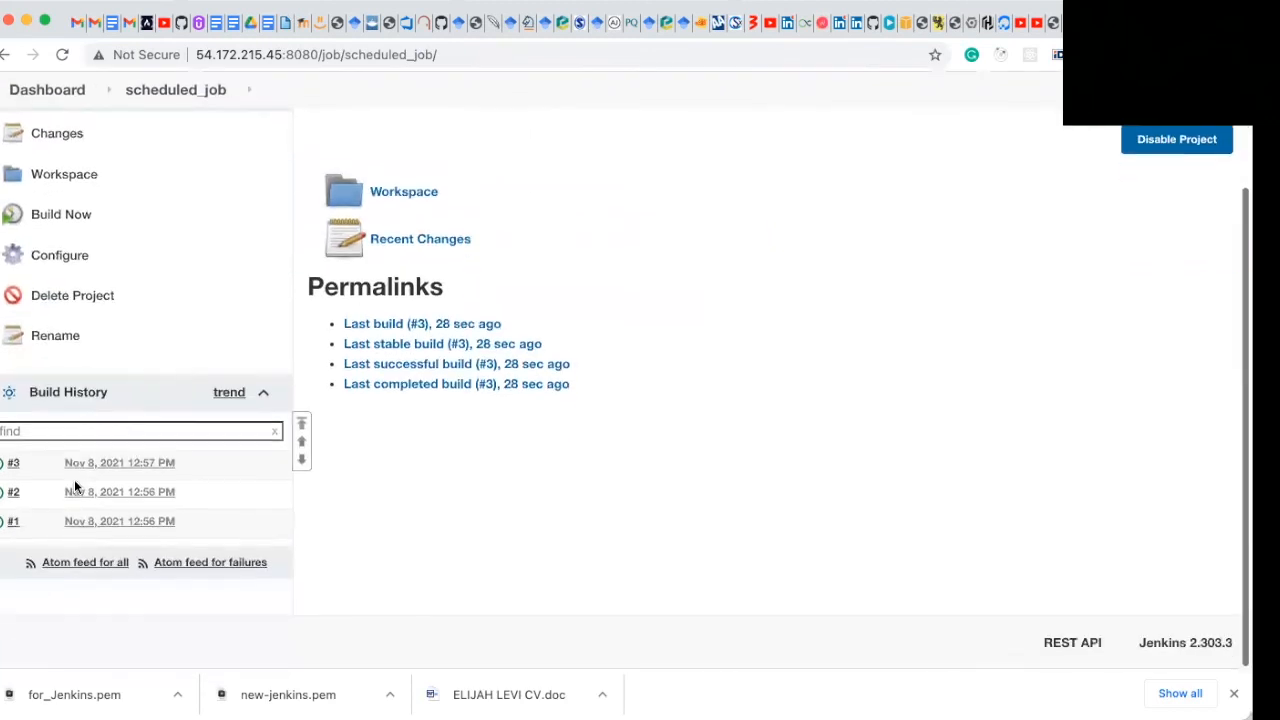
left_click(24, 495)
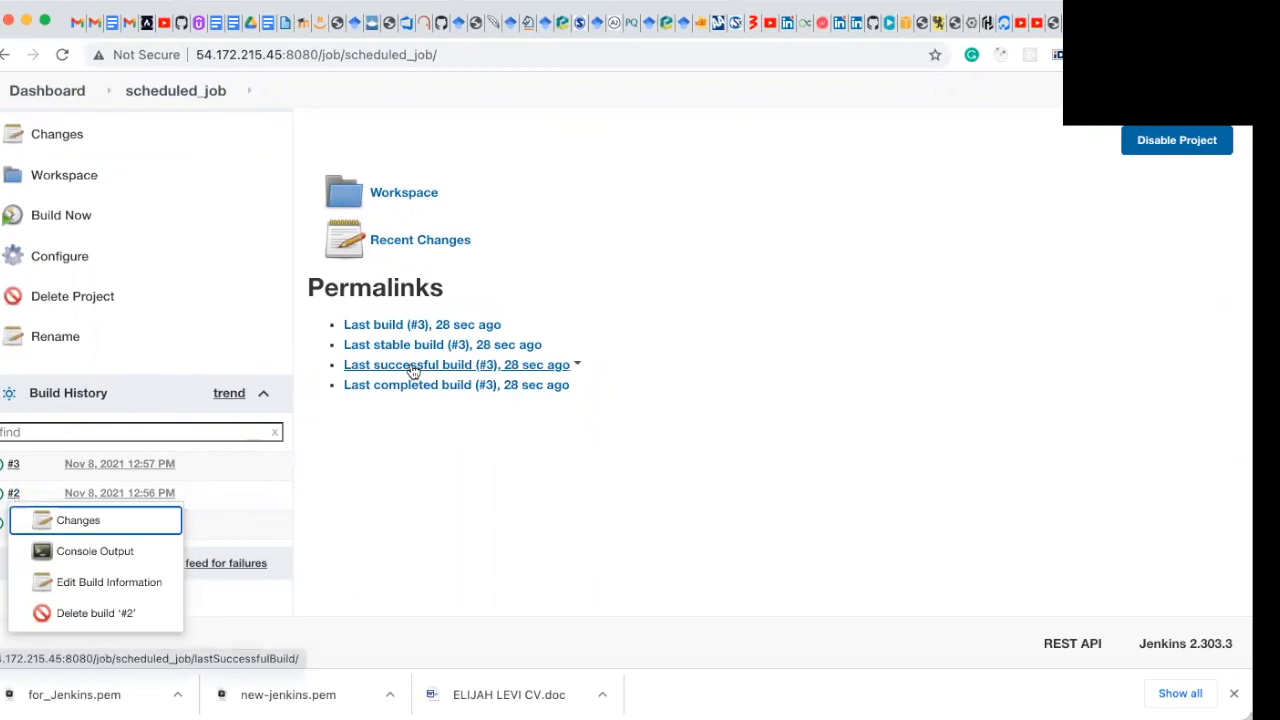
left_click(10, 497)
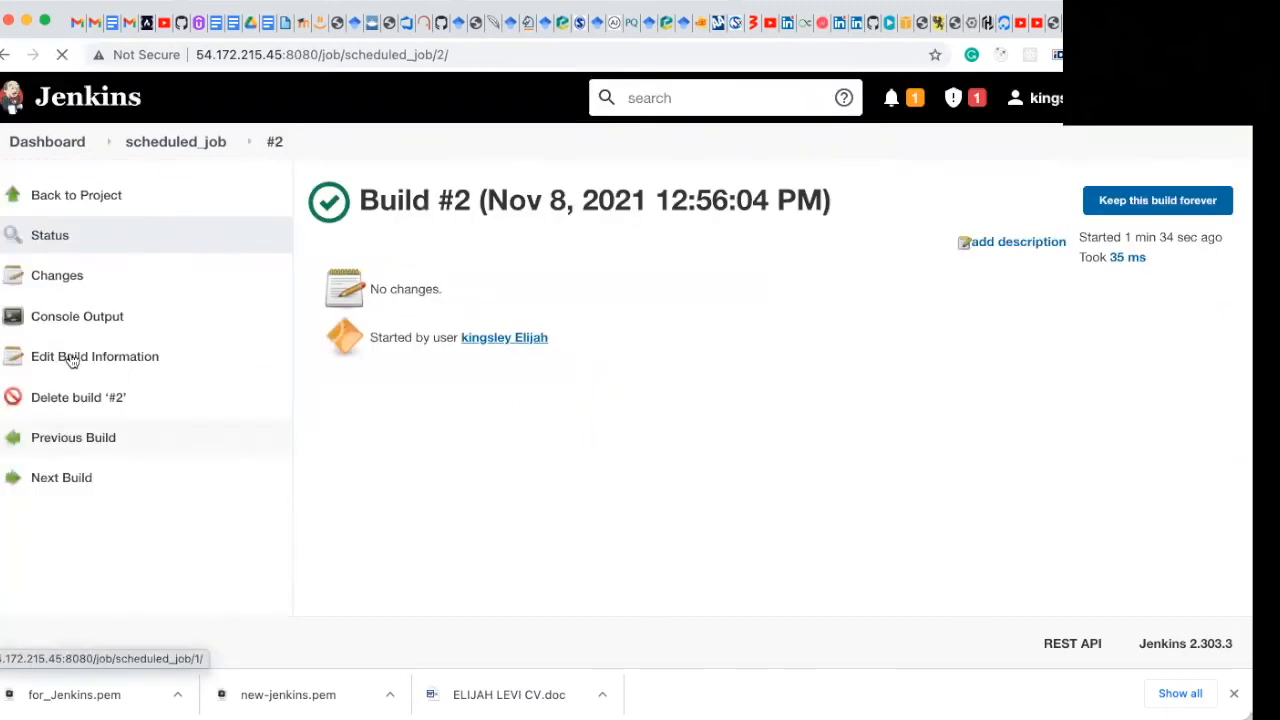
left_click(83, 331)
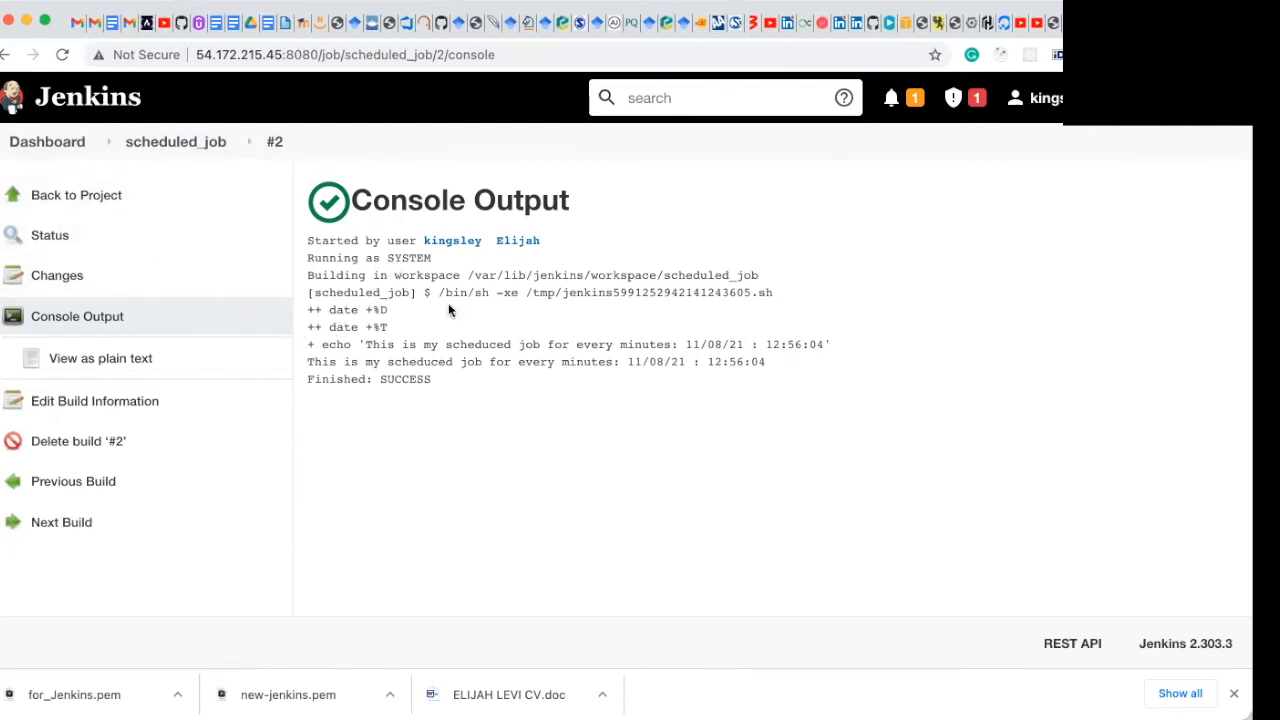
Step: Return to the scheduled_job project page and review its build history and permalinks
left_click(172, 146)
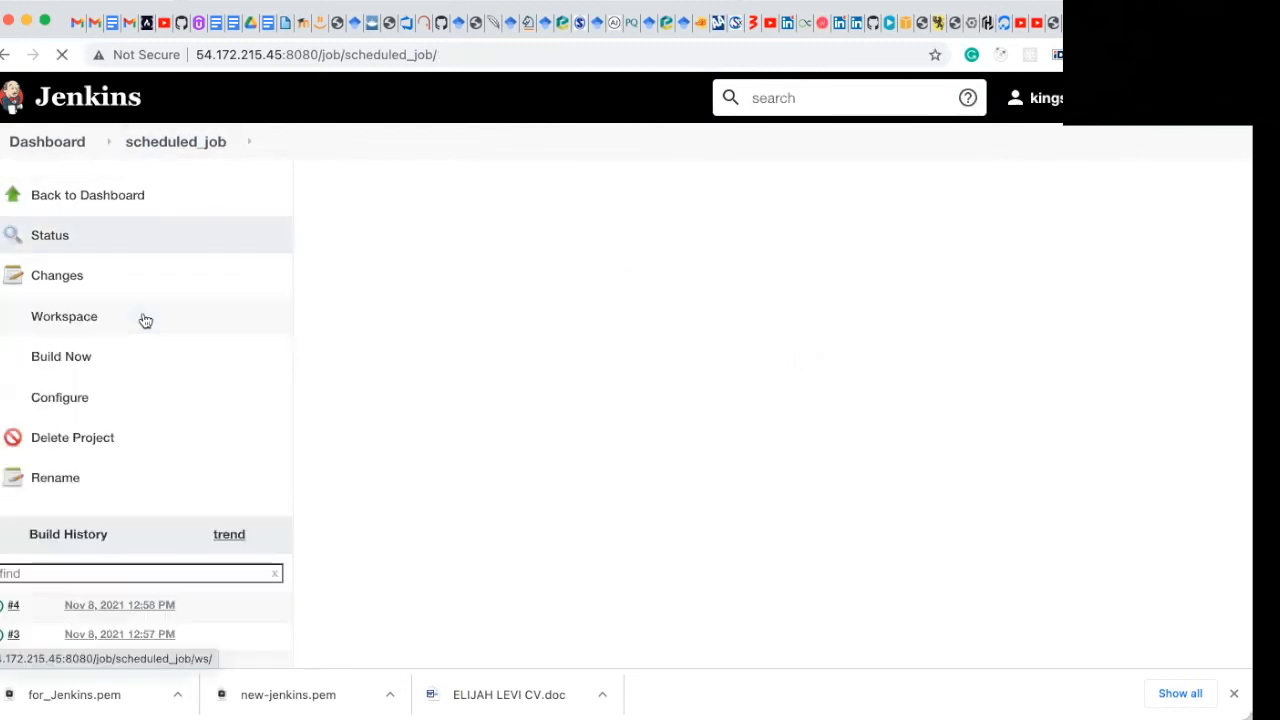
scroll(186, 447, "down", 3)
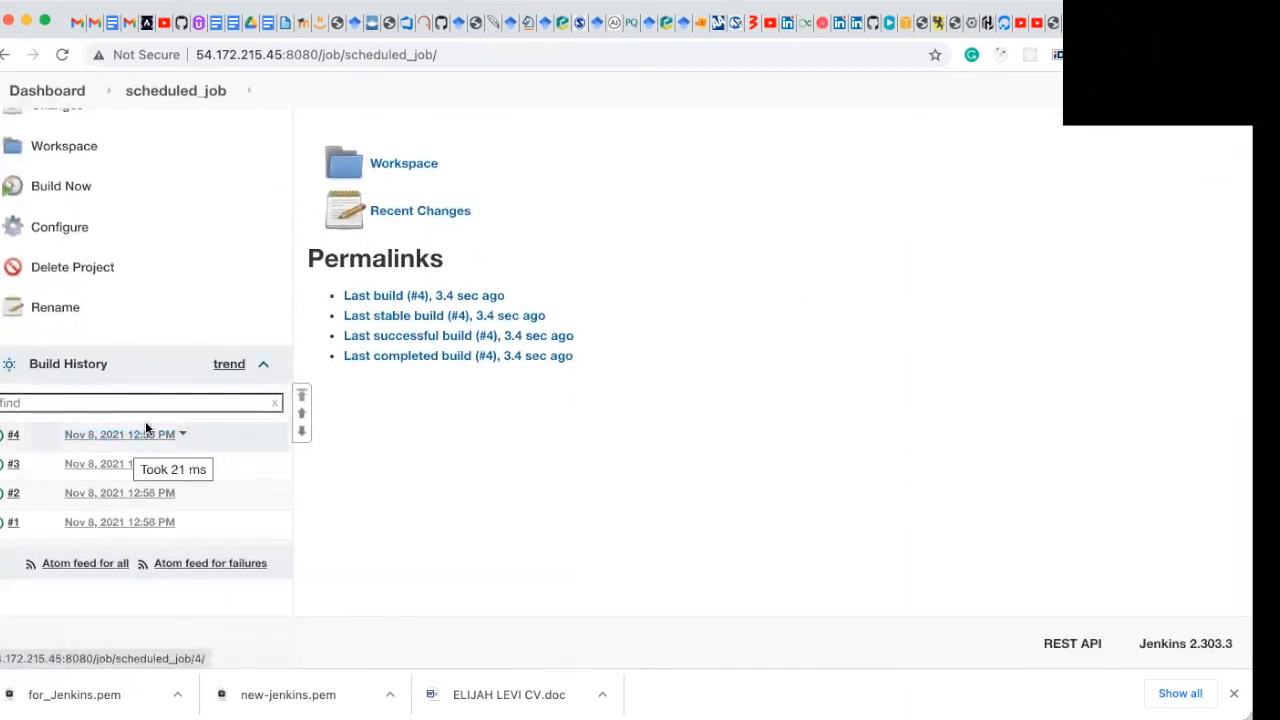
scroll(423, 346, "up", 2)
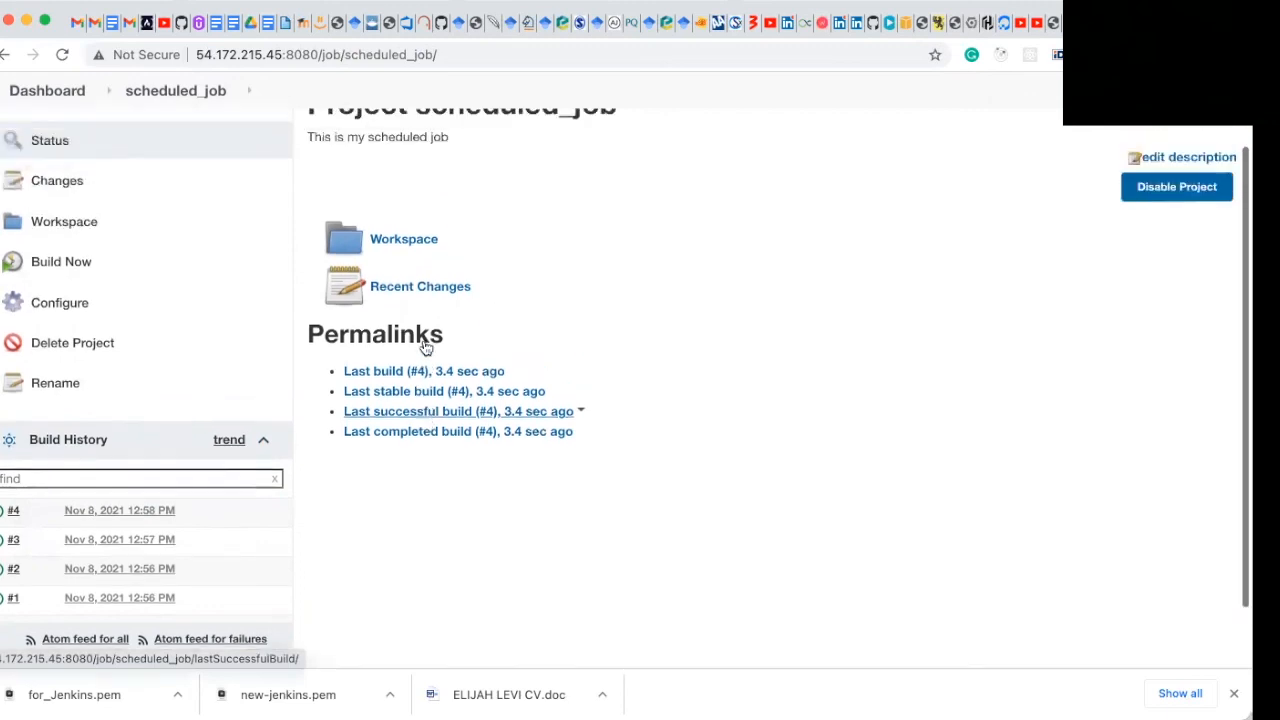
scroll(424, 345, "up", 2)
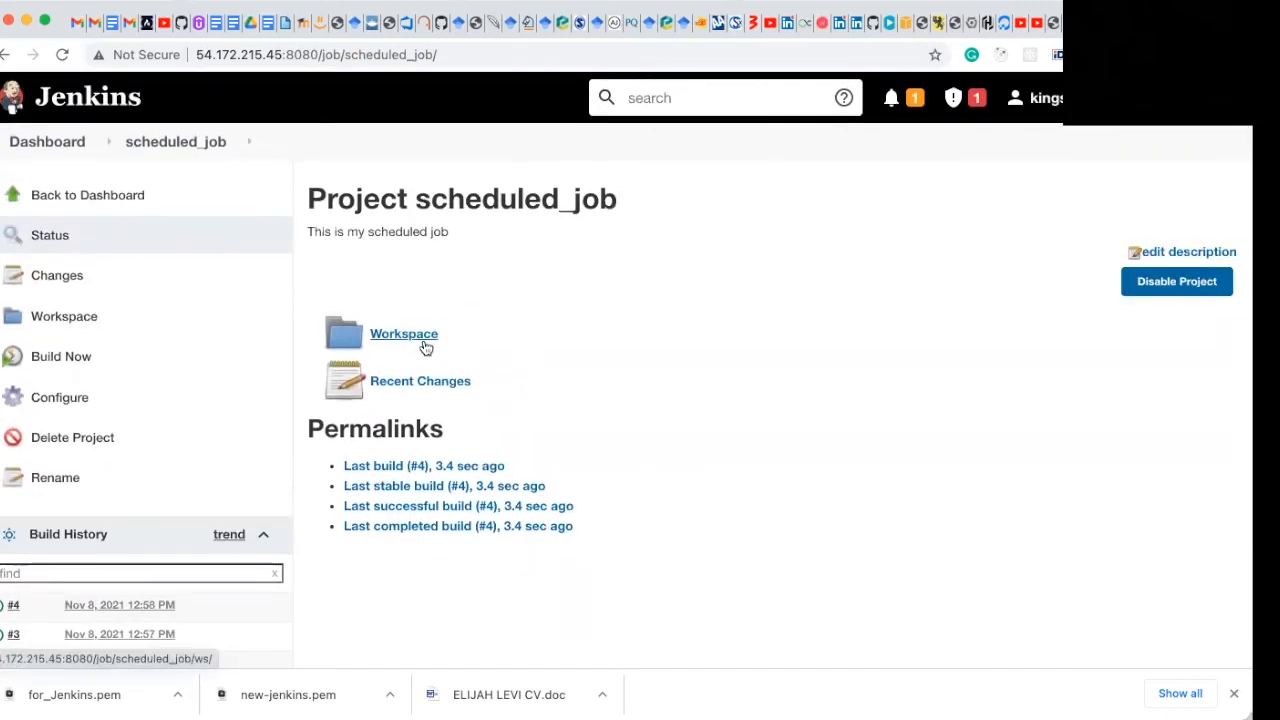
scroll(424, 346, "down", 4)
scroll(424, 346, "up", 3)
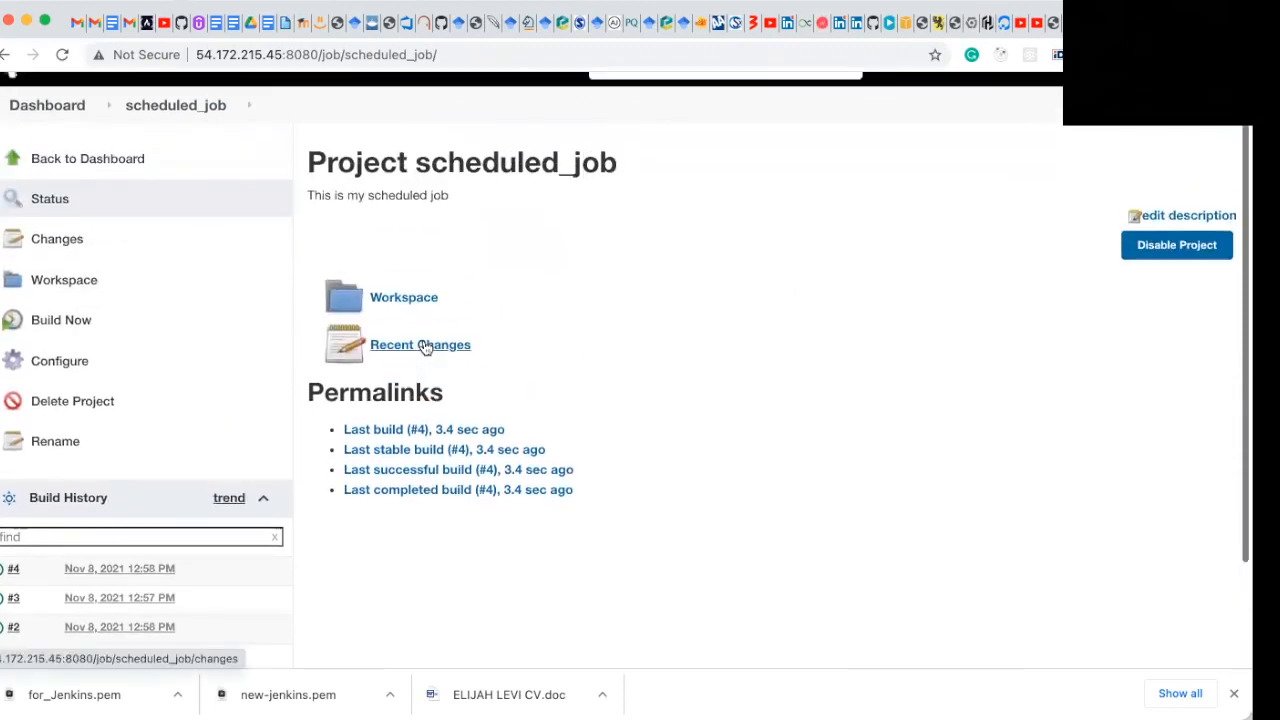
scroll(517, 292, "down", 1)
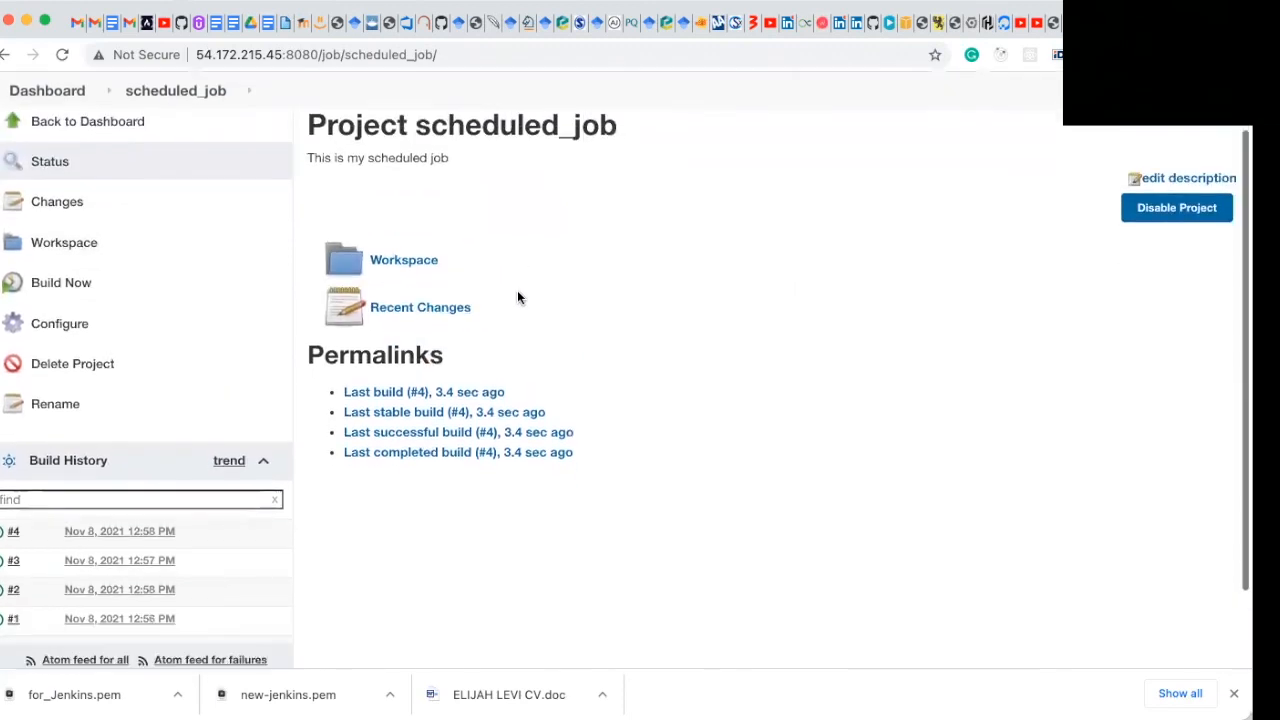
Step: Start deleting the scheduled_job project
scroll(400, 310, "up", 1)
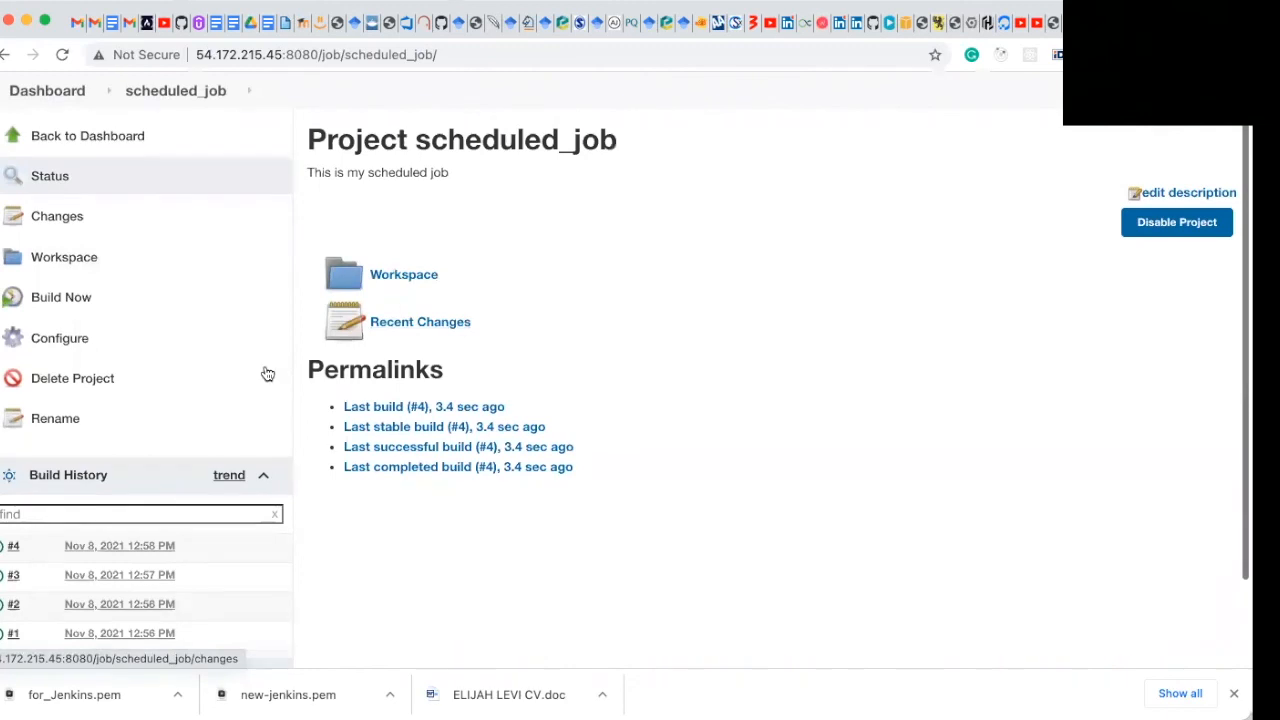
scroll(180, 372, "up", 1)
left_click(125, 387)
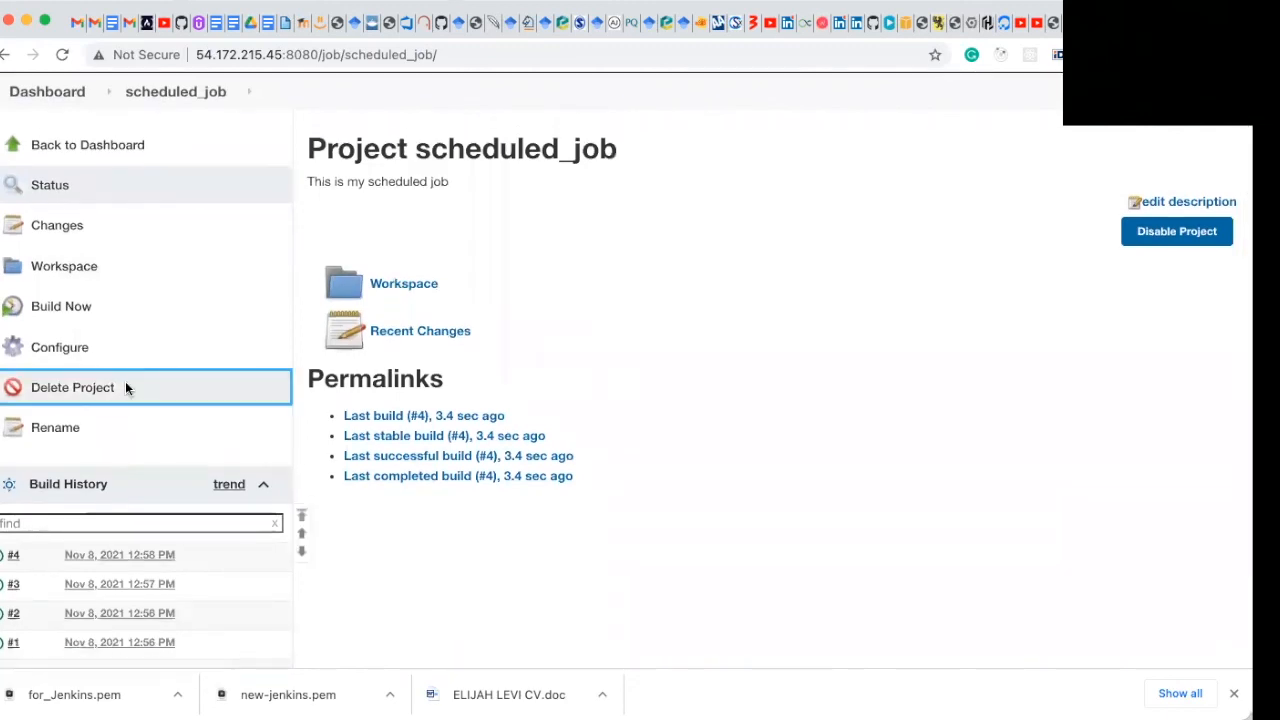